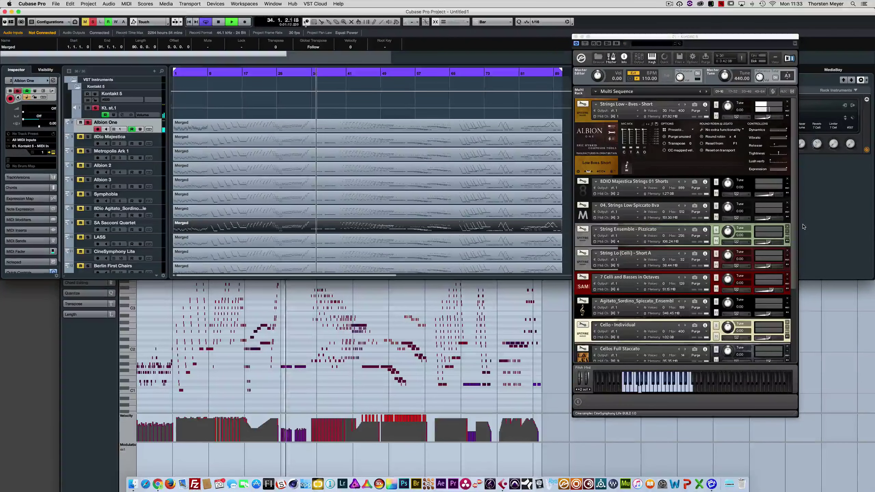
# Open the Albion One track's Merged part in the Key Editor and review its notes and velocities around bars 55 to 70
pyautogui.press('Return')
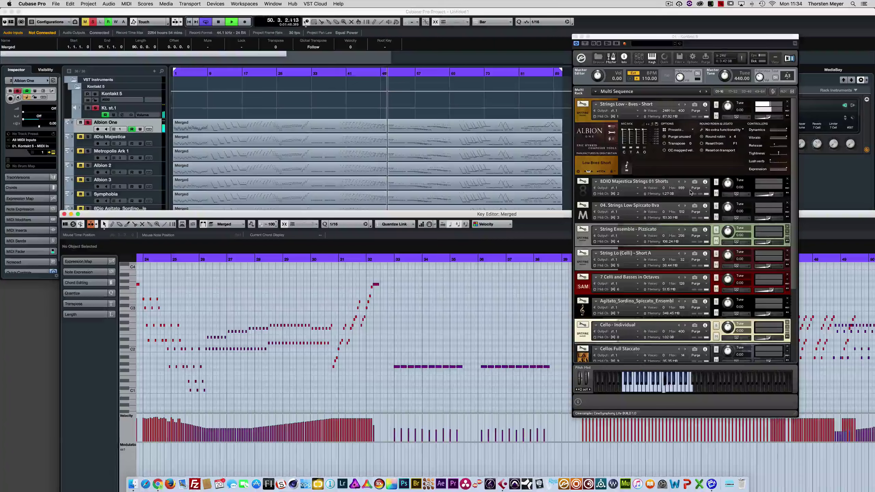
pyautogui.moveTo(418, 211); pyautogui.dragTo(403, 150)
pyautogui.click(358, 122)
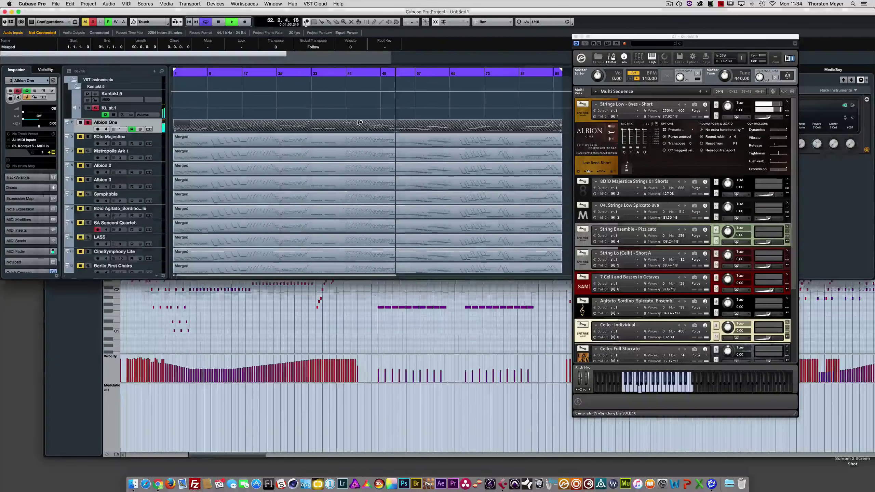
pyautogui.click(186, 453)
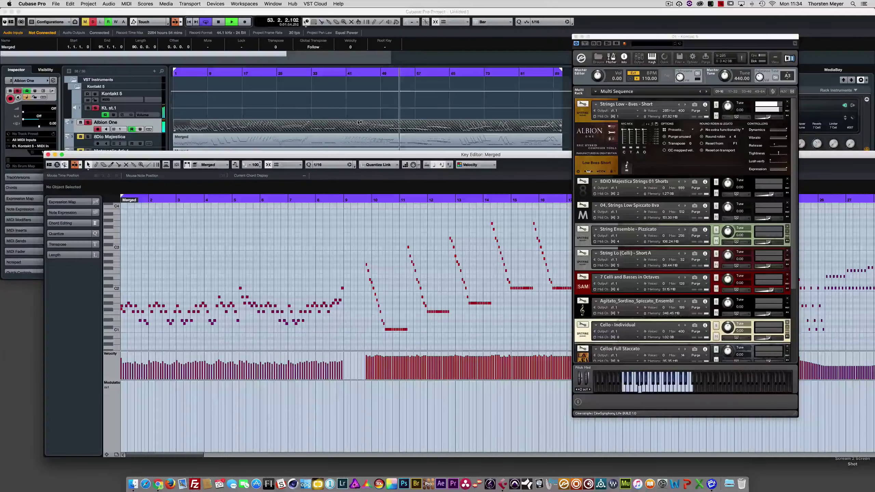
pyautogui.moveTo(185, 453); pyautogui.dragTo(338, 456)
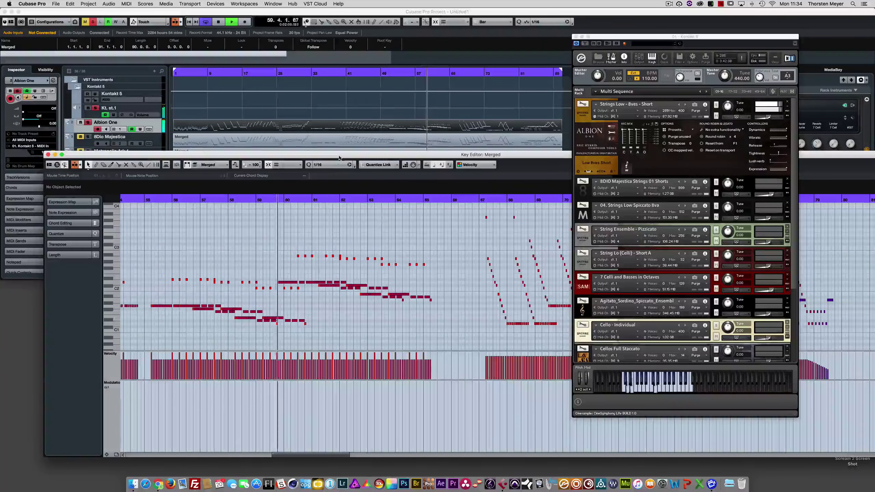
pyautogui.doubleClick(296, 155)
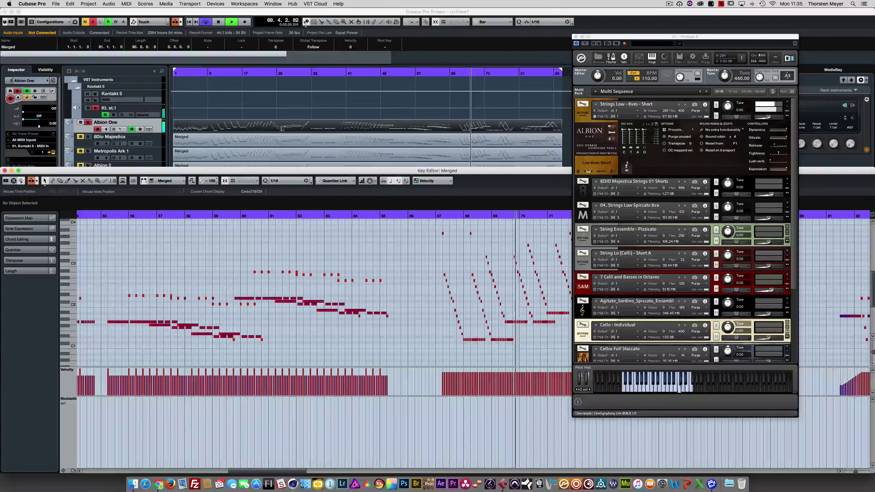
# Reopen the Albion One part in the Key Editor and examine its closing section around bars 74 to 90
pyautogui.click(427, 51)
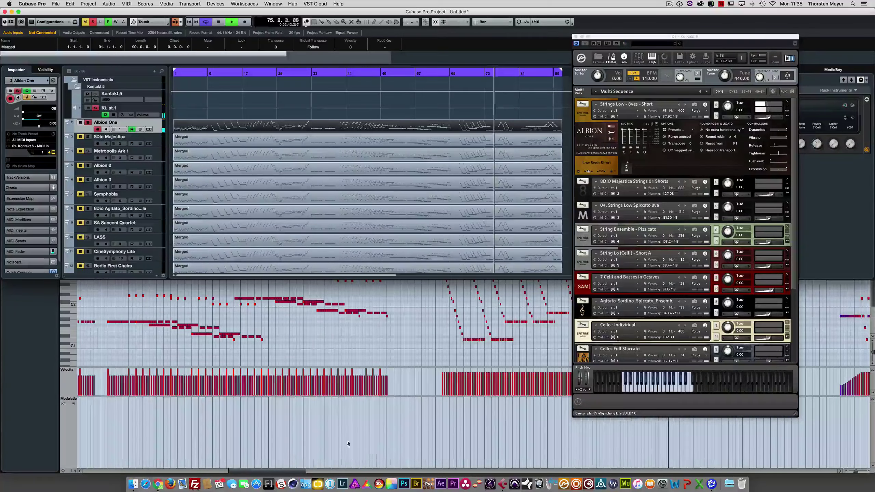
pyautogui.press('Return')
pyautogui.moveTo(298, 472); pyautogui.dragTo(349, 473)
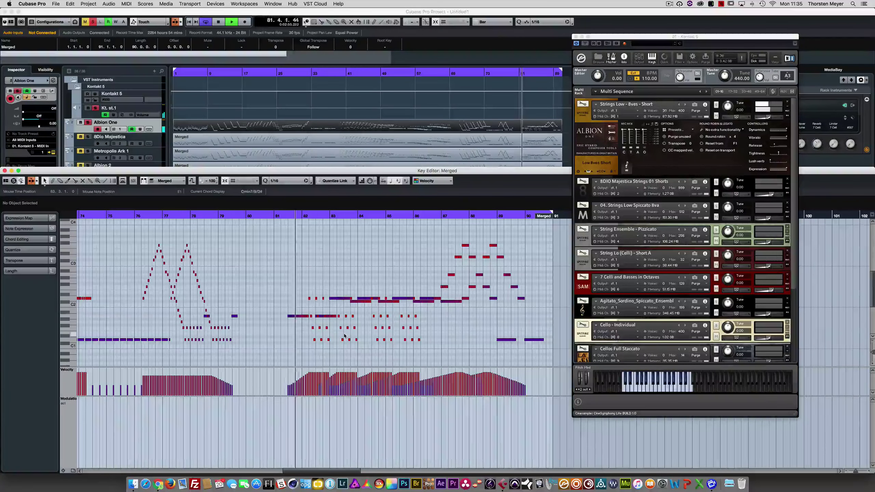
pyautogui.hscroll(-5, 324, 329)
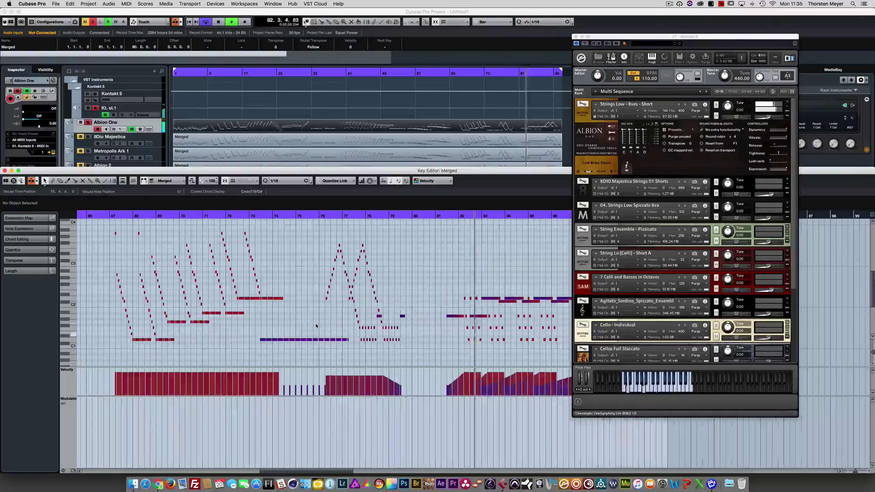
pyautogui.scroll(4, 315, 324)
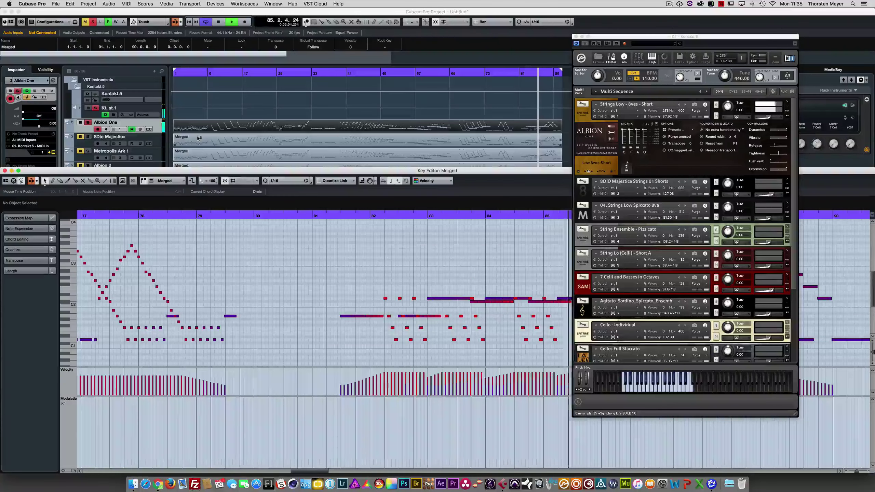
# Solo 8Dio Majestica instead of Albion One and inspect the options and mixer pages of 8DIO Majestica Strings 01 Shorts in Kontakt
pyautogui.click(88, 138)
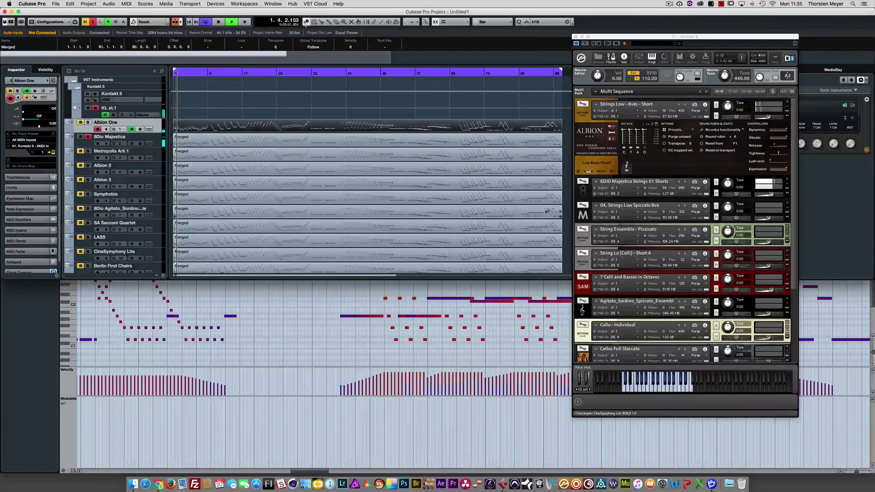
pyautogui.click(596, 104)
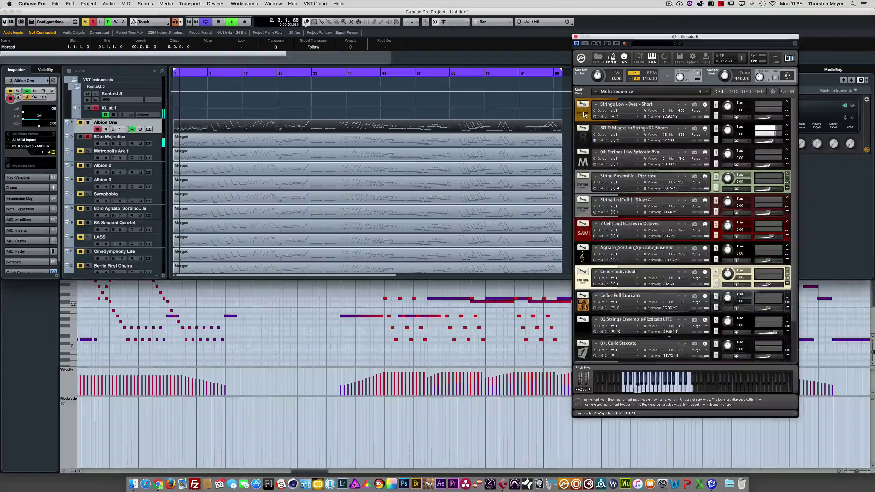
pyautogui.click(583, 138)
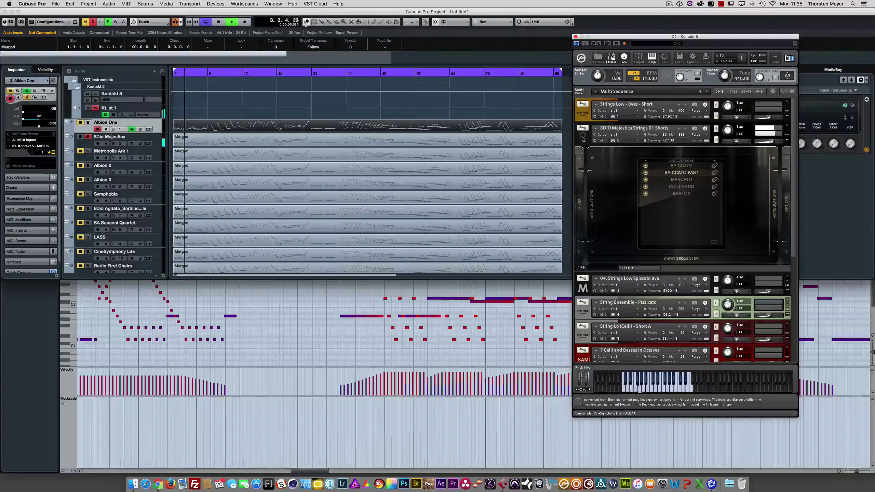
pyautogui.click(786, 203)
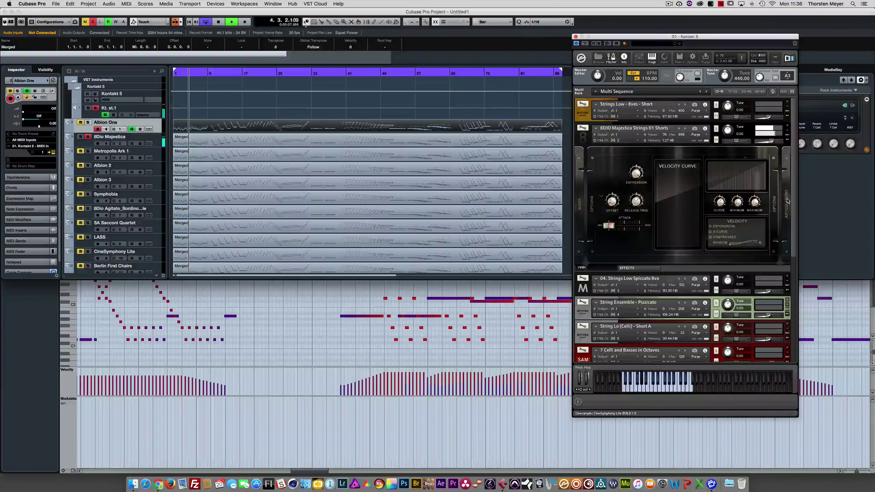
pyautogui.click(579, 203)
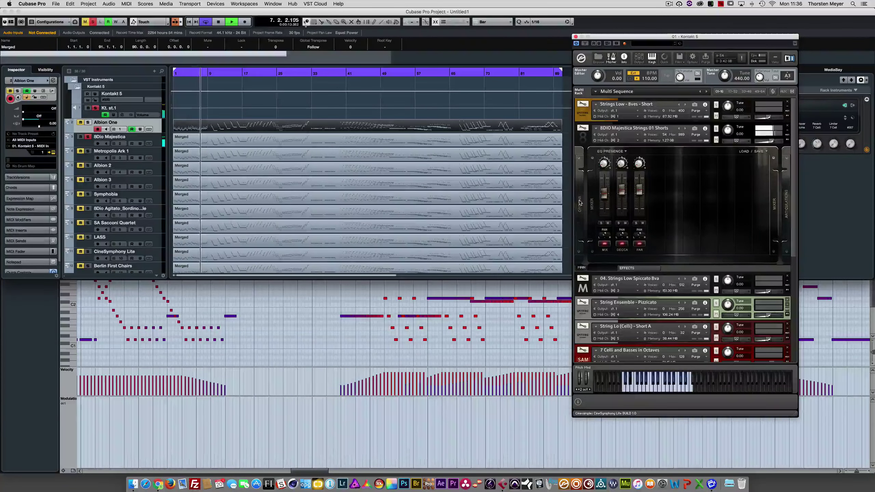
# Review the 8Dio Majestica part in the Key Editor and bring back its Kontakt instrument's articulations page during playback
pyautogui.doubleClick(220, 142)
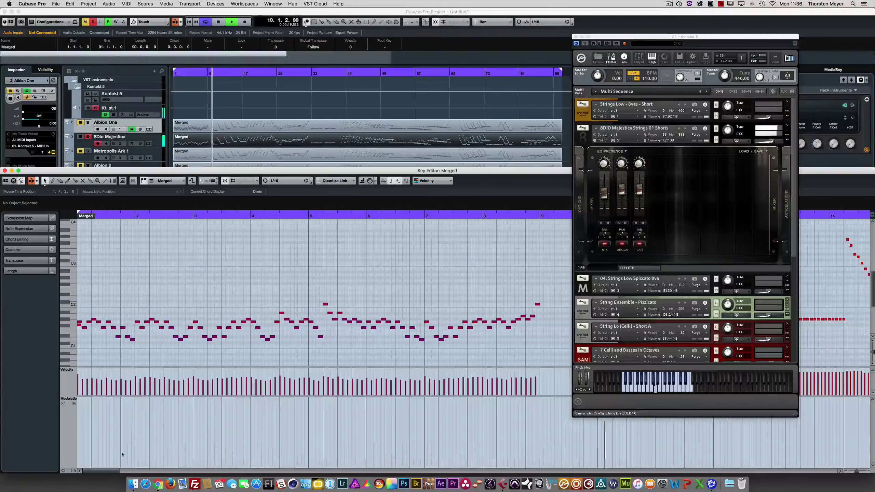
pyautogui.click(123, 471)
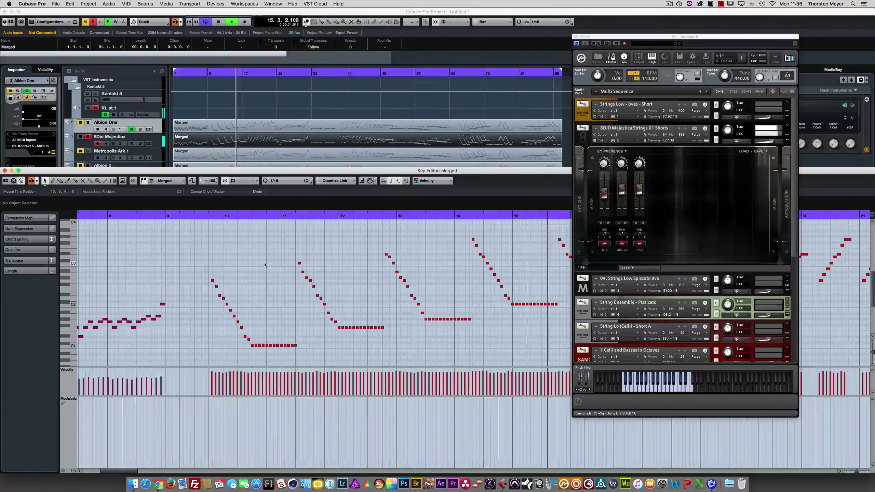
pyautogui.click(788, 211)
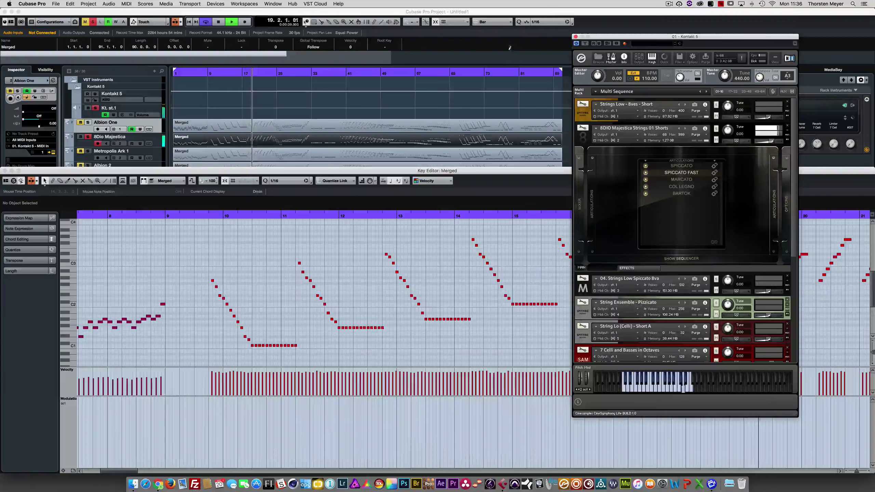
pyautogui.click(608, 13)
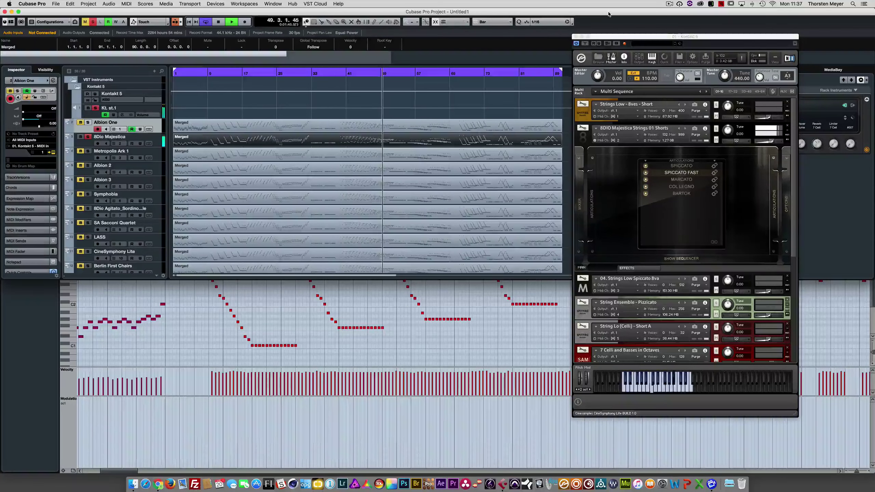
pyautogui.click(777, 132)
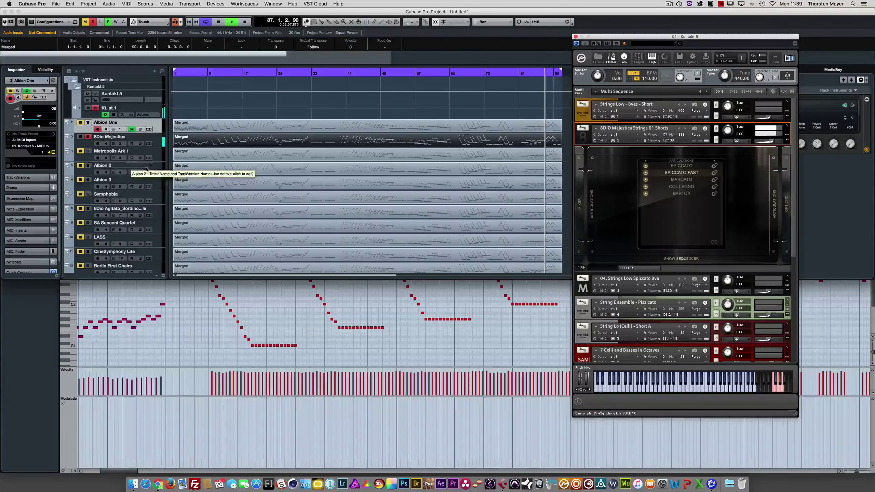
# Solo Metropolis Ark 1 instead of 8Dio Majestica and show the mixer view of 04. Strings Low Spiccato 8va in Kontakt
pyautogui.click(88, 152)
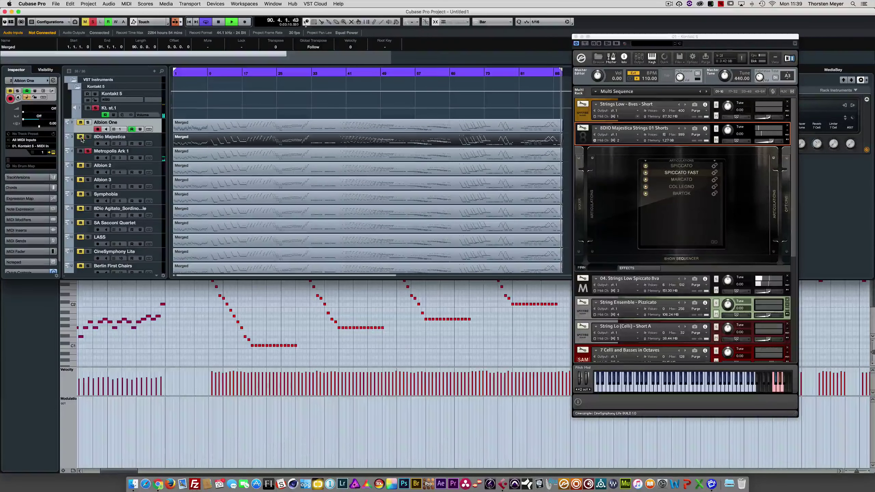
pyautogui.click(584, 138)
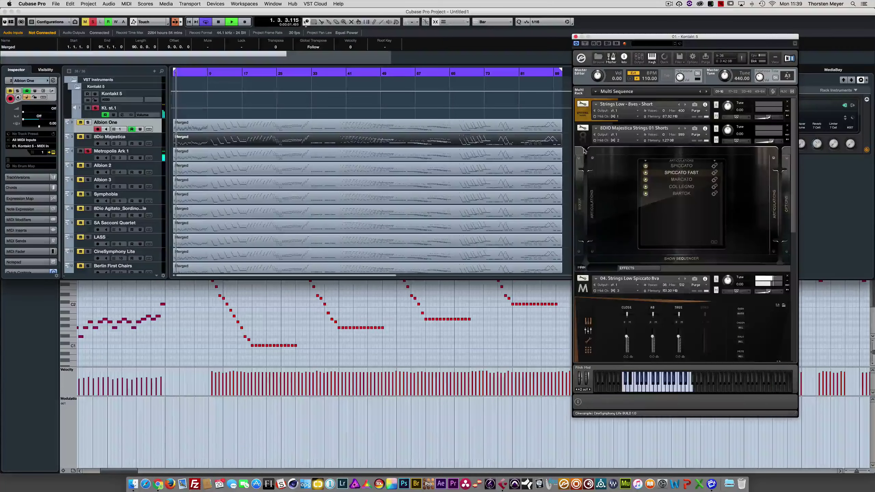
pyautogui.click(588, 195)
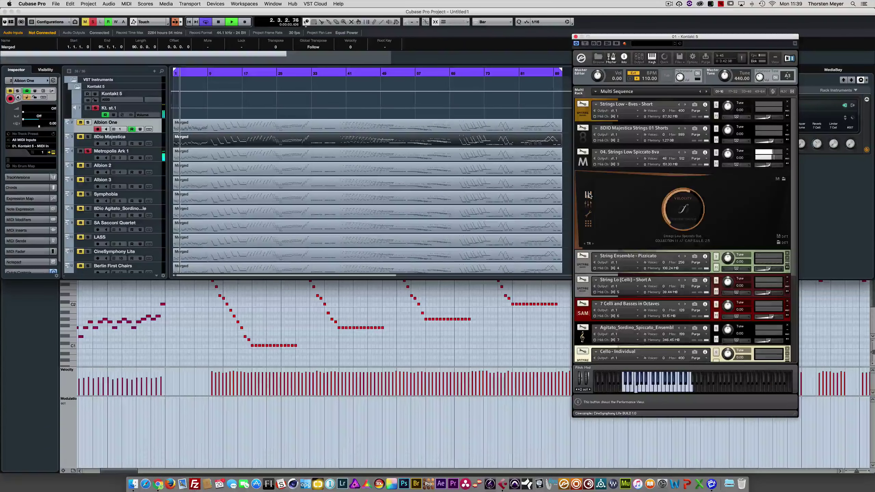
pyautogui.click(587, 204)
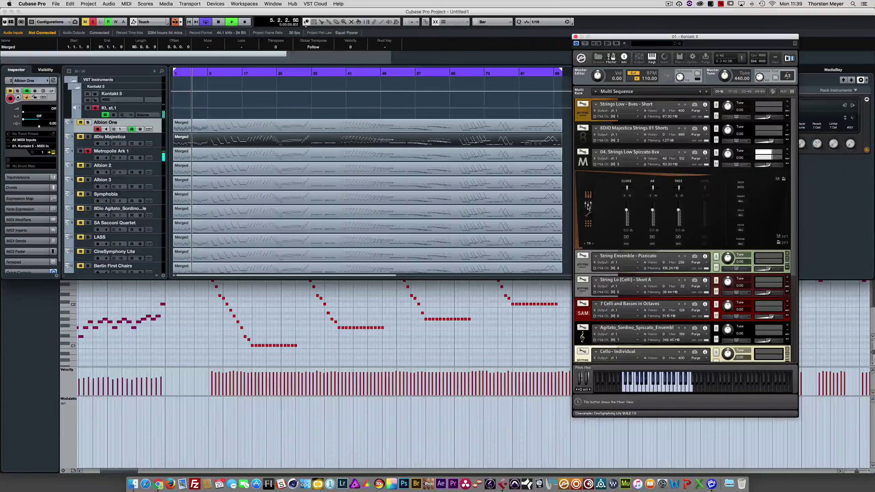
pyautogui.click(780, 161)
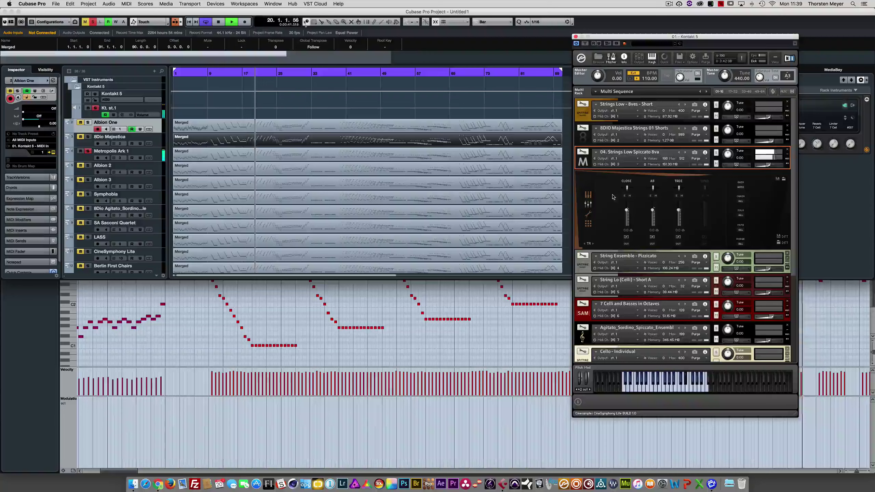
# Select the Metropolis Ark 1 track and its Merged part, and display the part's notes in the Key Editor
pyautogui.rightClick(147, 136)
pyautogui.click(131, 152)
pyautogui.click(131, 152)
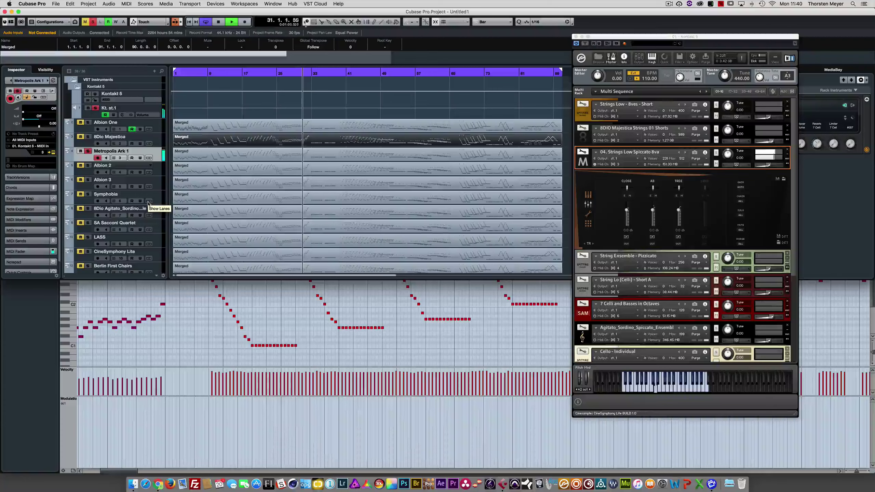
pyautogui.click(237, 156)
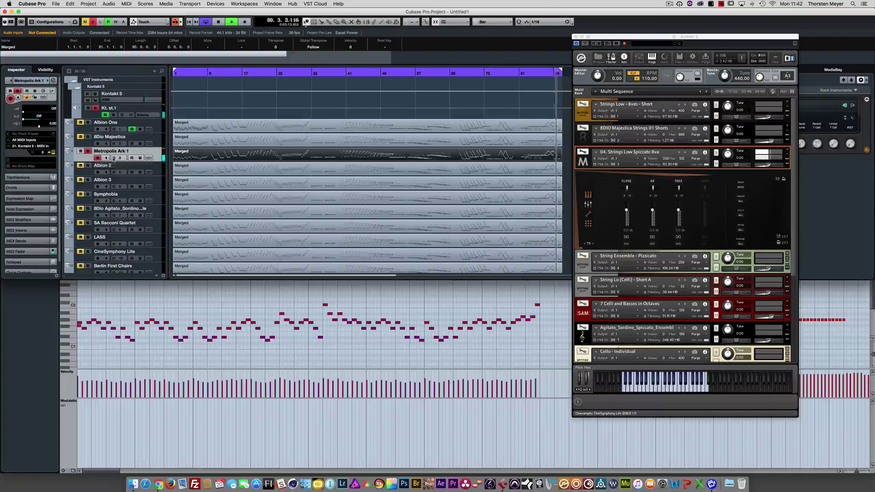
# Select and solo Albion 2 instead of Metropolis Ark 1, and expand only String Ensemble - Pizzicato in the Kontakt rack
pyautogui.click(87, 166)
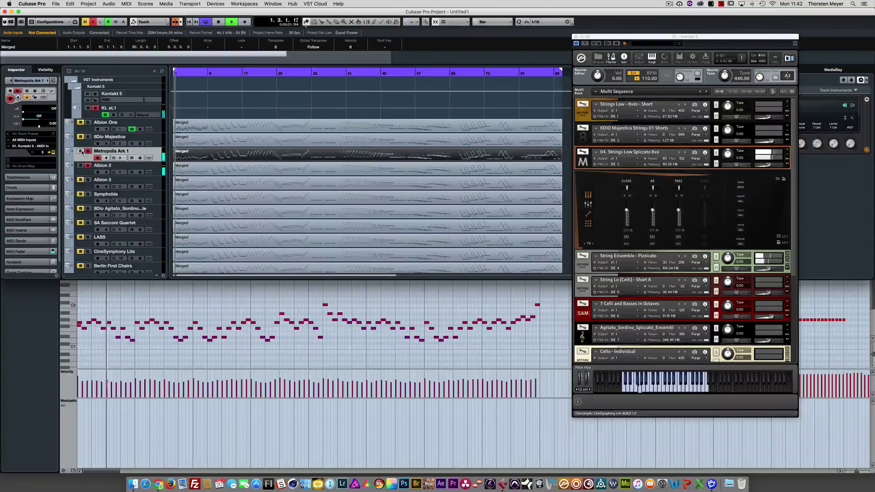
pyautogui.click(154, 168)
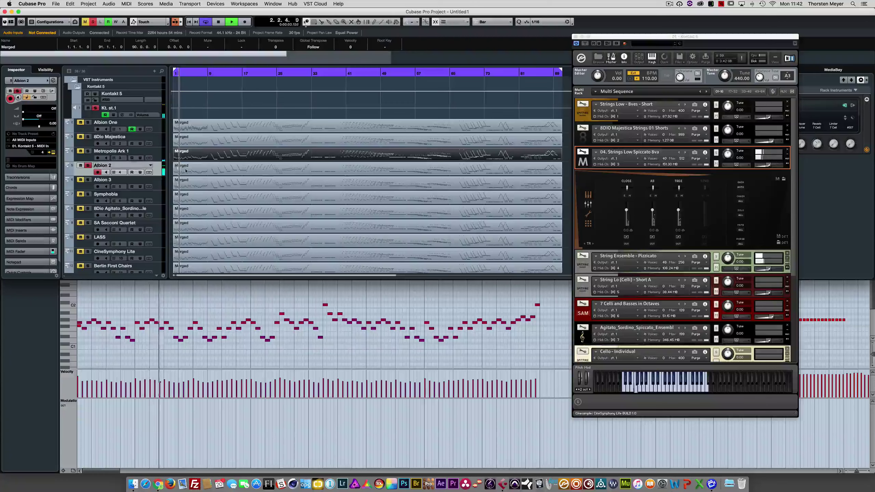
pyautogui.click(583, 160)
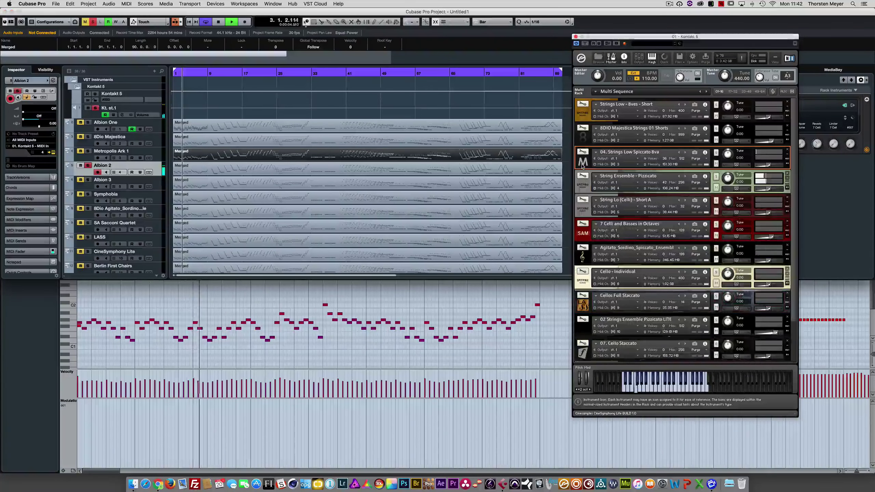
pyautogui.click(582, 190)
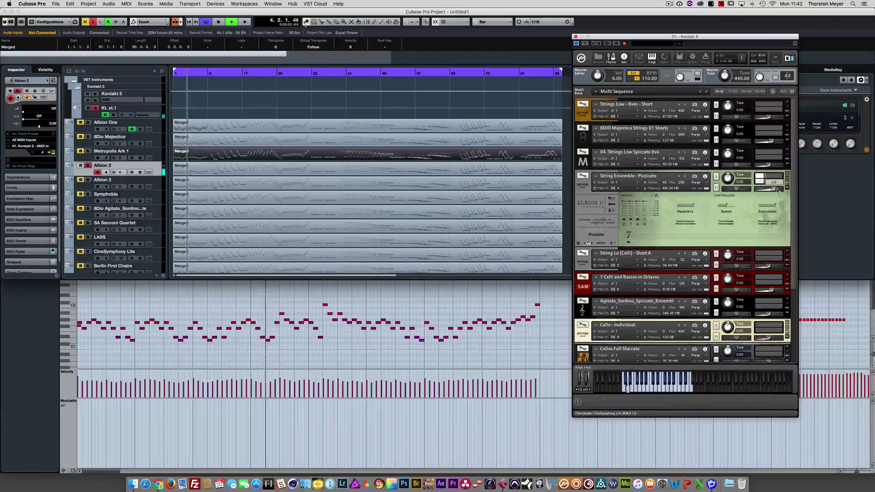
# Raise the volume of String Ensemble - Pizzicato slightly in Kontakt and select the Merged part on the Albion 2 track
pyautogui.moveTo(777, 191); pyautogui.dragTo(781, 191)
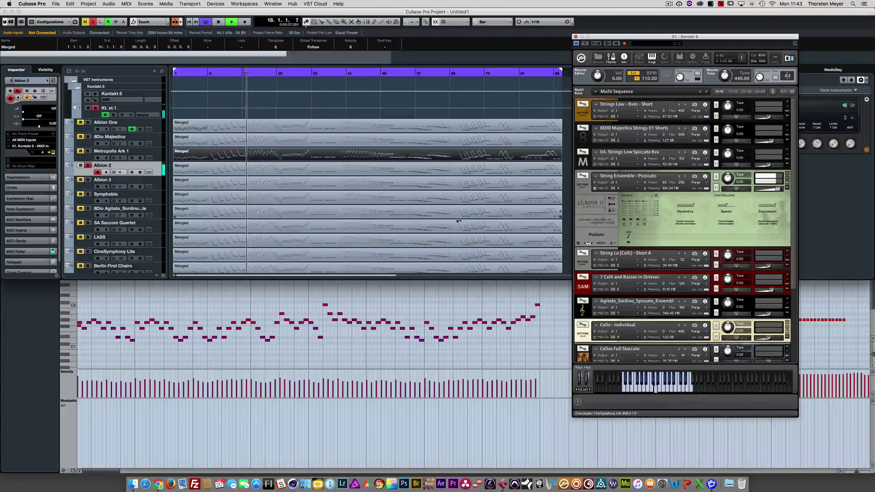
pyautogui.click(281, 171)
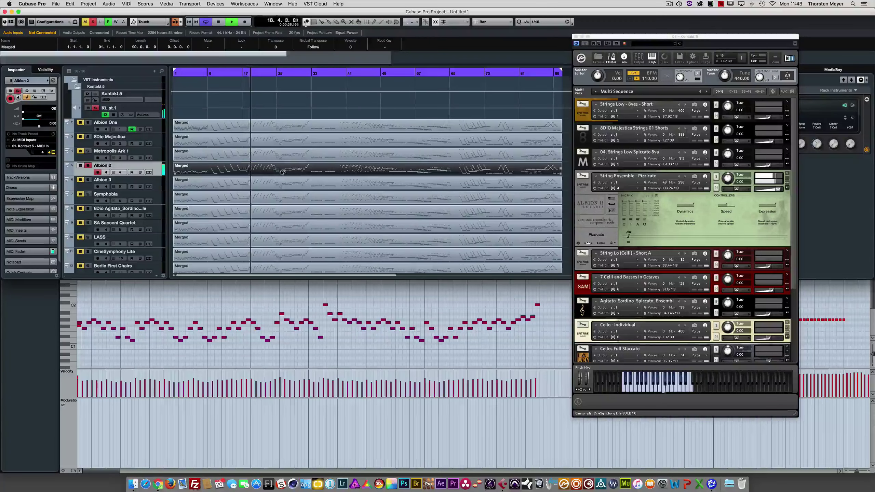
pyautogui.scroll(-2, 139, 171)
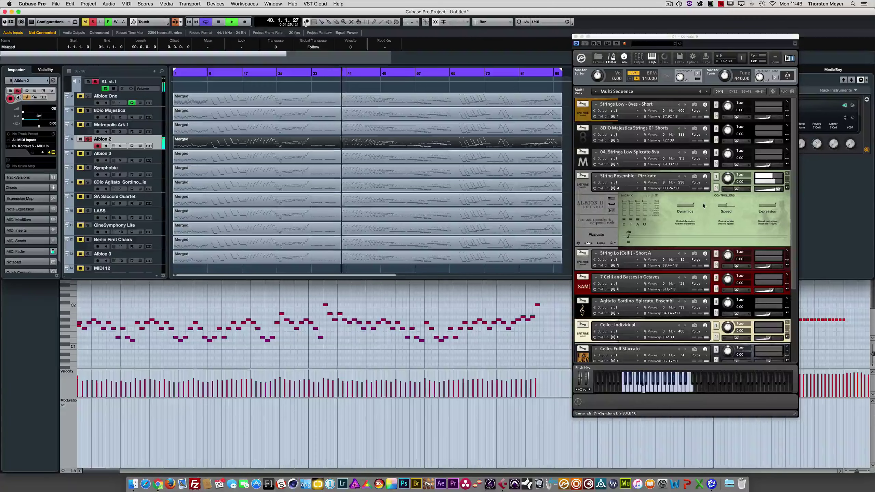
pyautogui.click(777, 182)
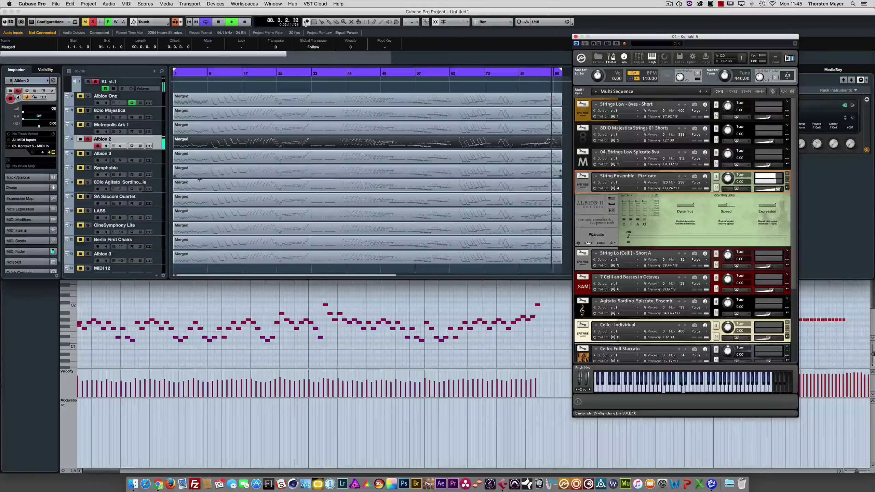
# Solo the Albion 3 track and turn off the solo on Albion 2
pyautogui.click(88, 154)
pyautogui.click(79, 139)
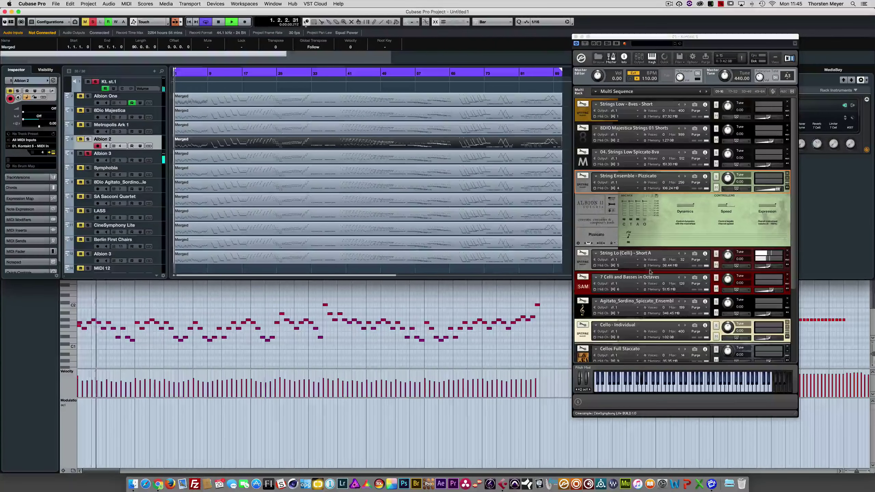
# Select the Albion 3 track's Merged part, and expand only String Lo (Celli) - Short A in Kontakt with its volume slightly raised
pyautogui.press('Down')
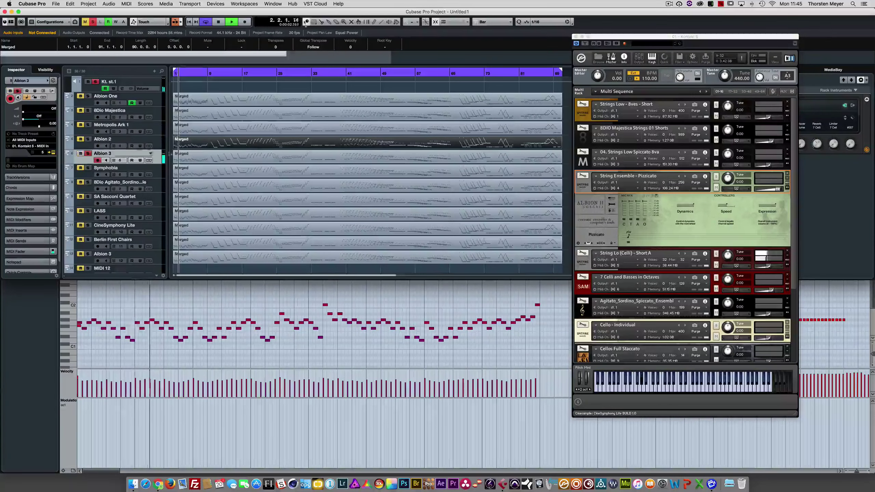
pyautogui.click(579, 209)
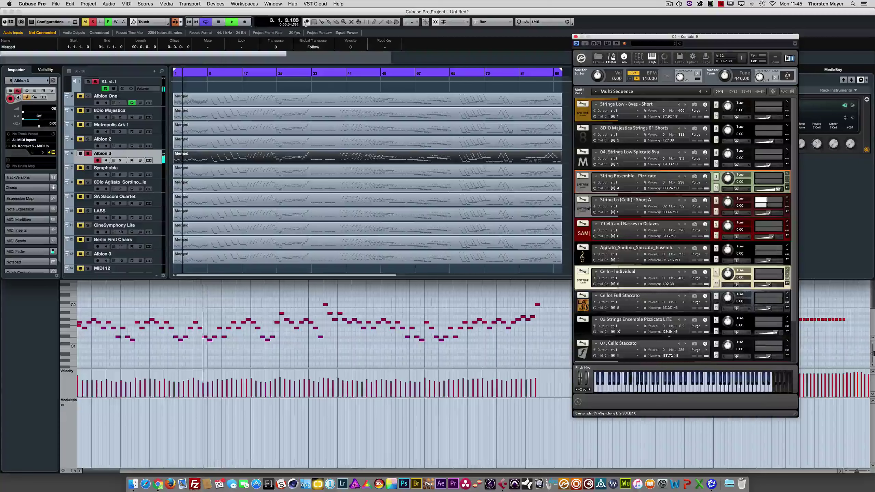
pyautogui.click(580, 214)
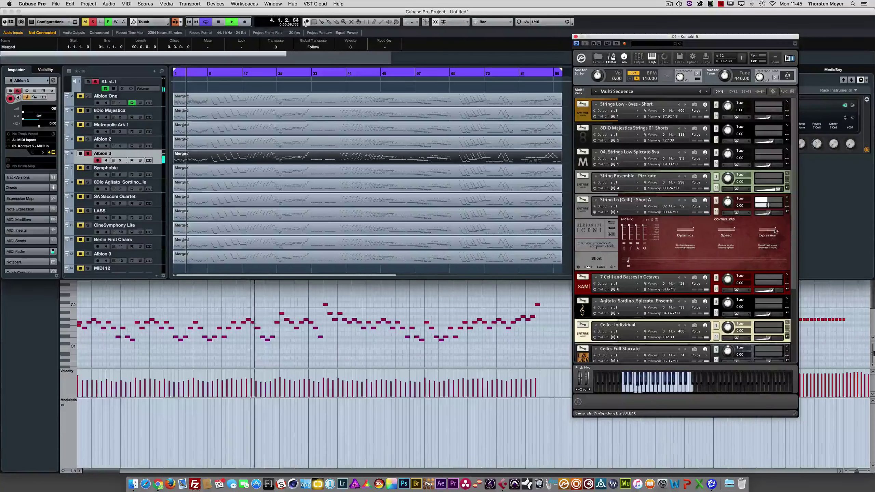
pyautogui.moveTo(769, 213); pyautogui.dragTo(775, 215)
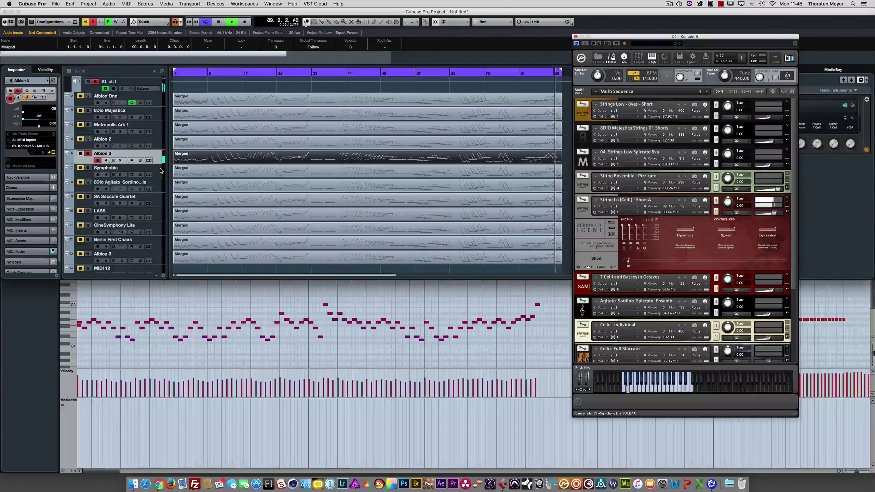
# Solo the Symphobia track instead of Albion 3 and select its Merged part
pyautogui.click(88, 168)
pyautogui.click(88, 153)
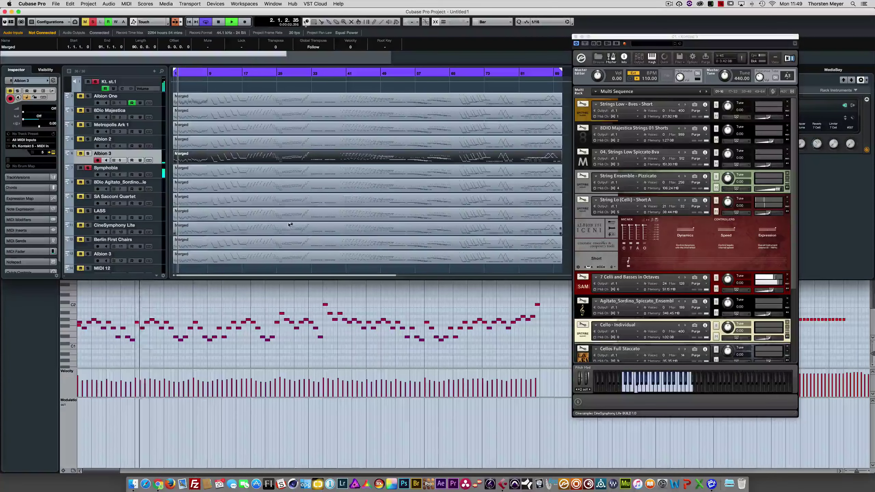
pyautogui.click(188, 172)
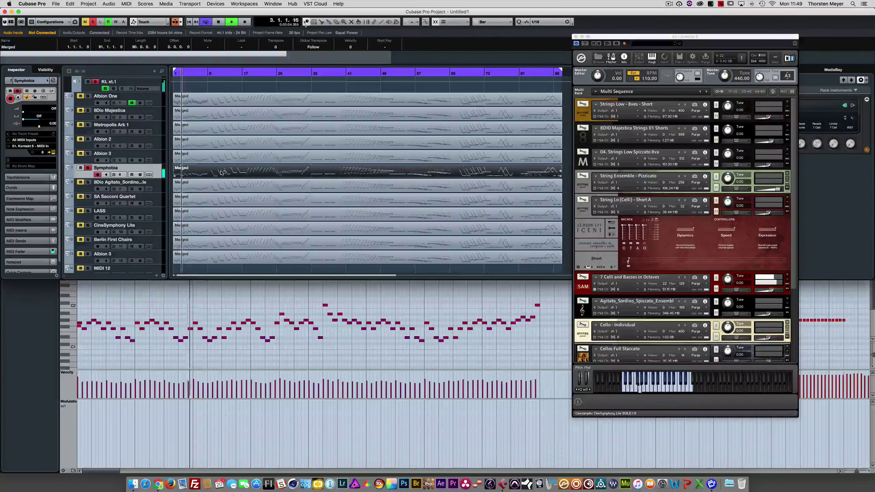
# Expand 7 Celli and Basses in Octaves in the Kontakt rack and collapse String Lo (Celli) - Short A
pyautogui.click(582, 283)
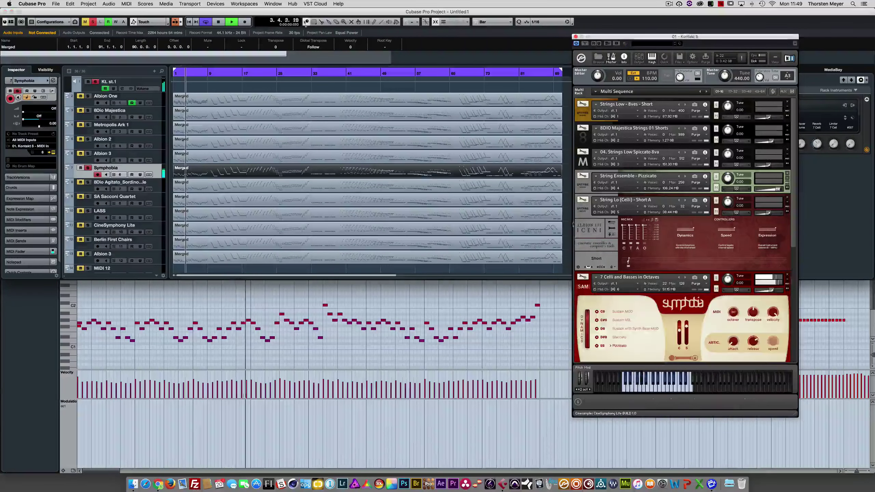
pyautogui.click(581, 210)
pyautogui.scroll(-2, 651, 252)
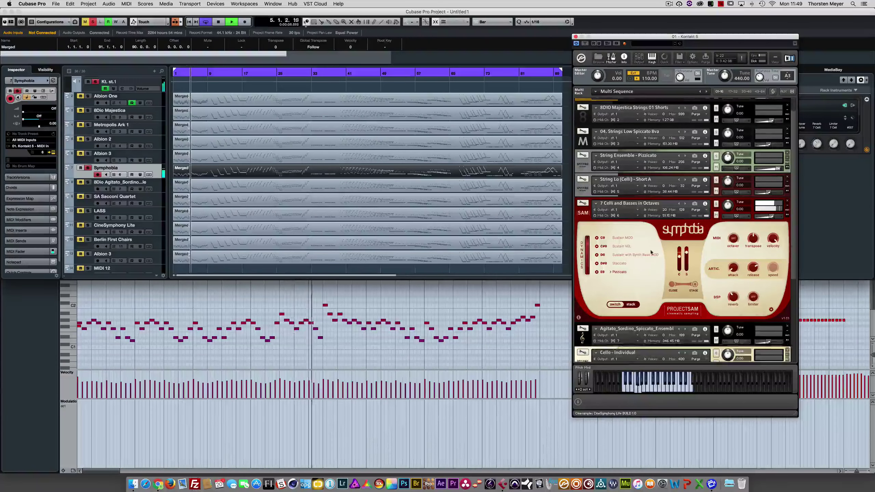
# Switch the Symphobia patch repeatedly between Staccato and Pizzicato during playback to compare both articulations, ending on Pizzicato
pyautogui.click(618, 264)
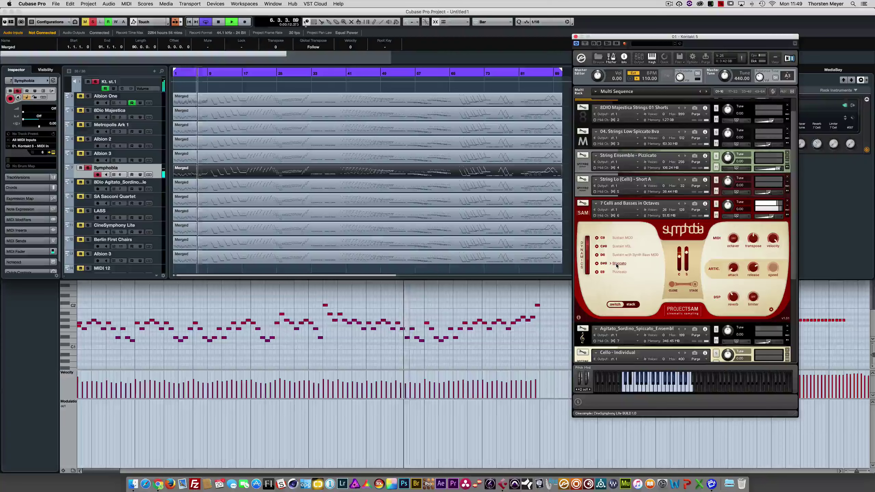
pyautogui.scroll(-4, 650, 276)
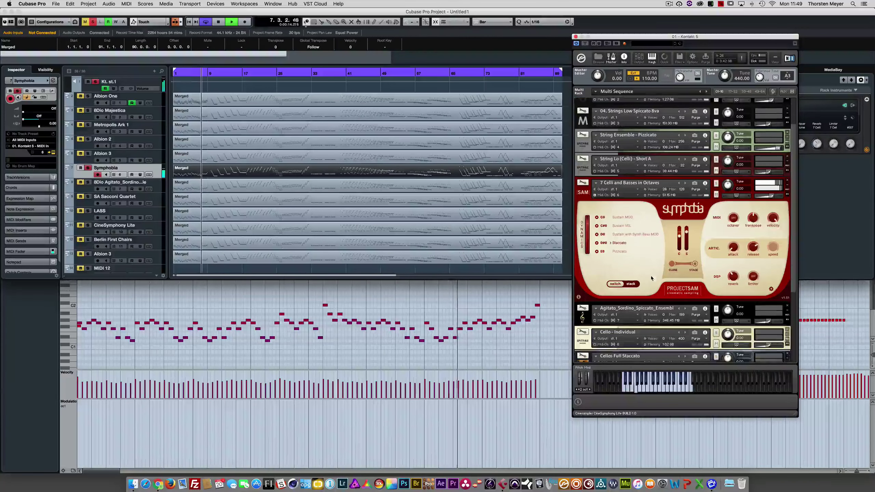
pyautogui.click(618, 235)
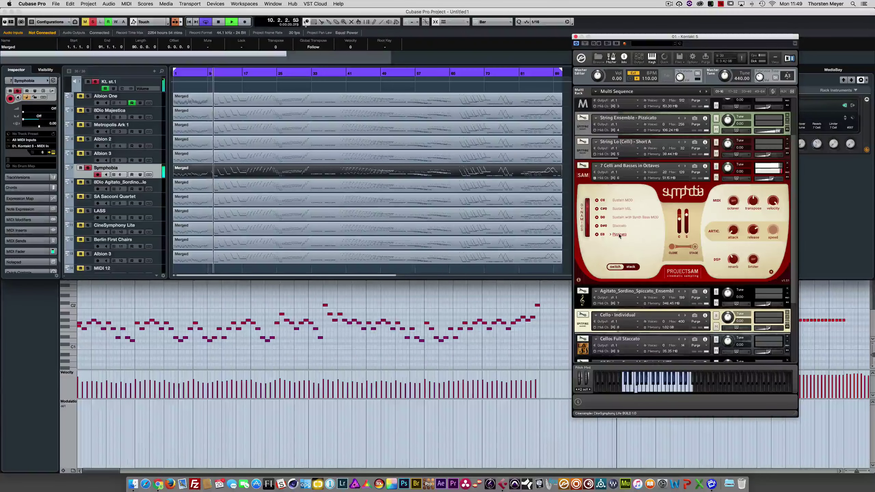
pyautogui.click(619, 226)
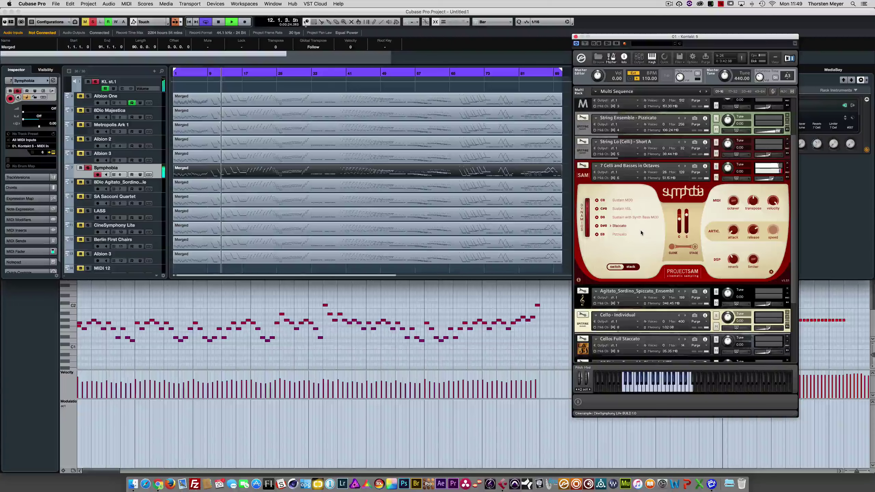
pyautogui.click(619, 234)
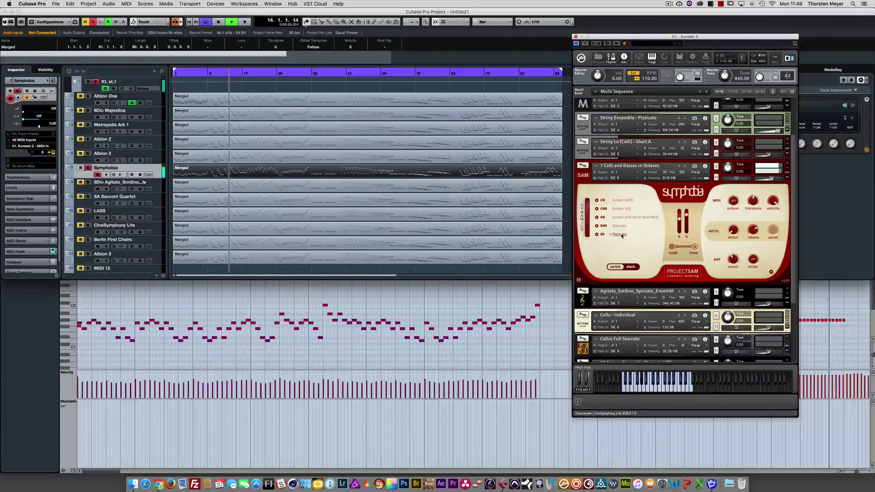
pyautogui.scroll(-2, 674, 232)
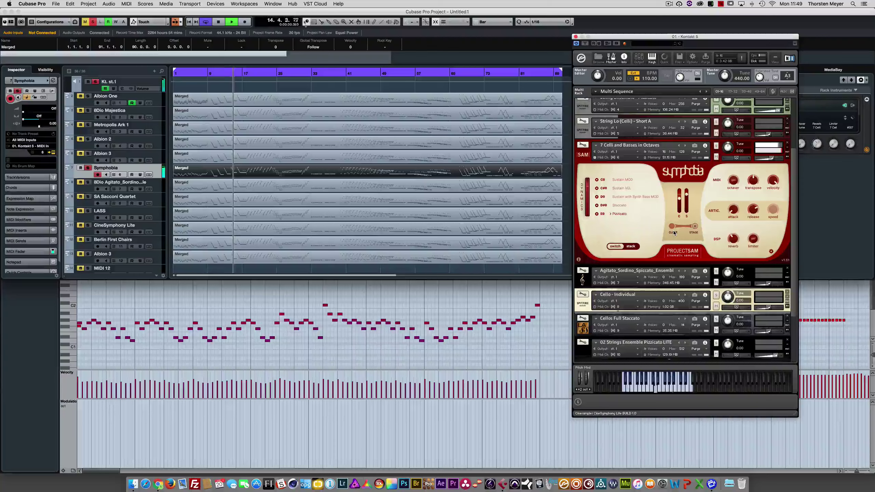
pyautogui.scroll(-1, 673, 233)
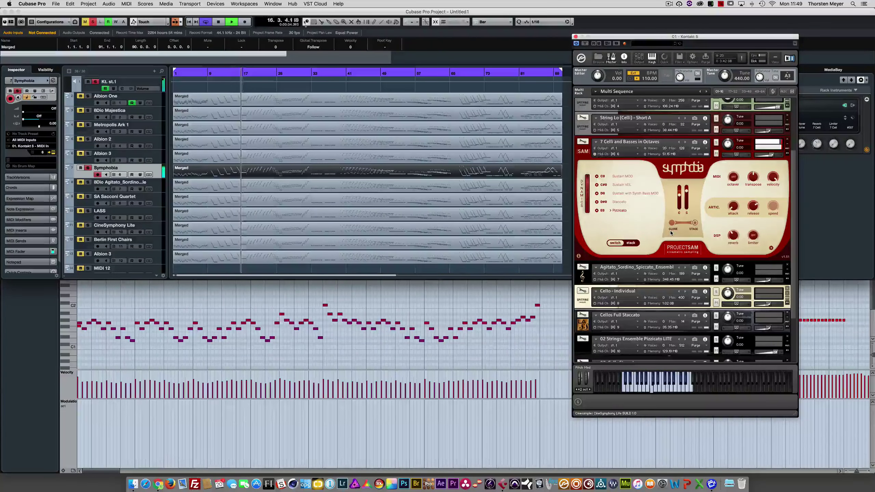
pyautogui.click(619, 202)
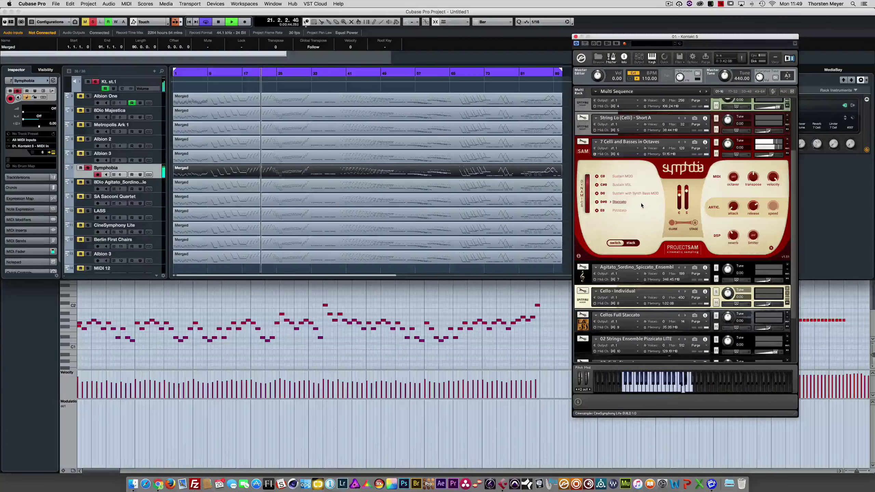
pyautogui.click(619, 210)
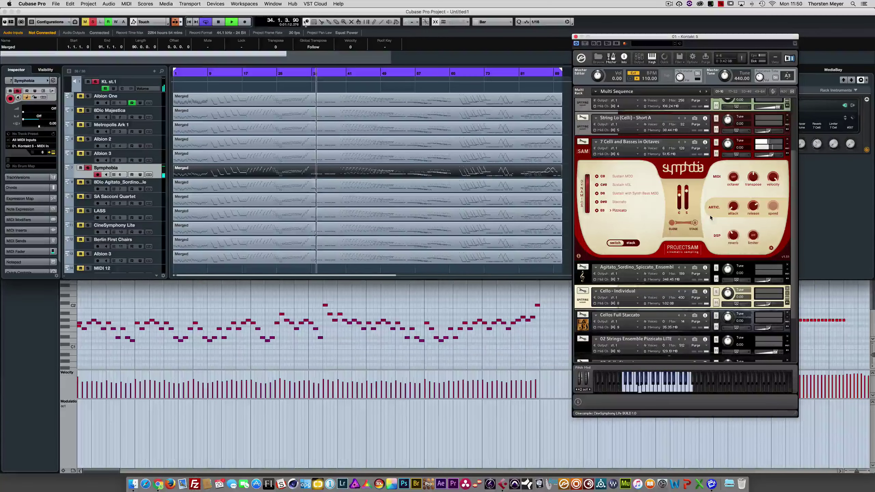
pyautogui.click(619, 201)
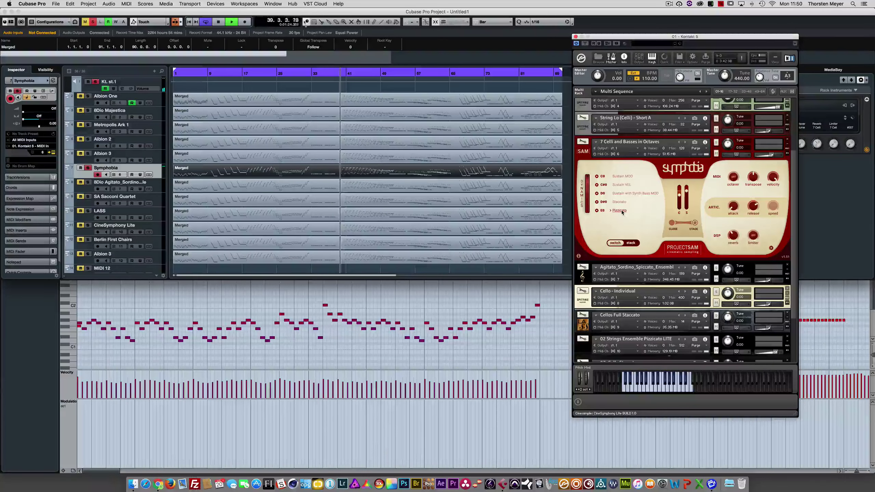
pyautogui.click(619, 210)
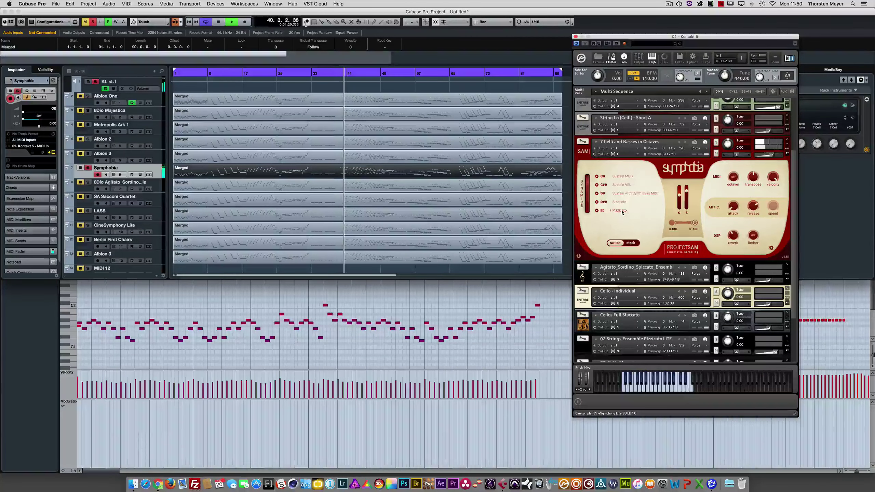
pyautogui.click(619, 202)
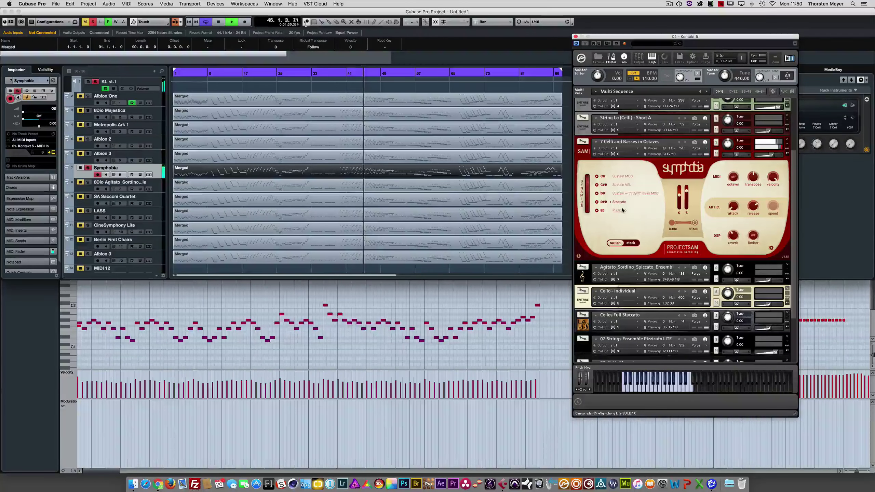
pyautogui.click(619, 210)
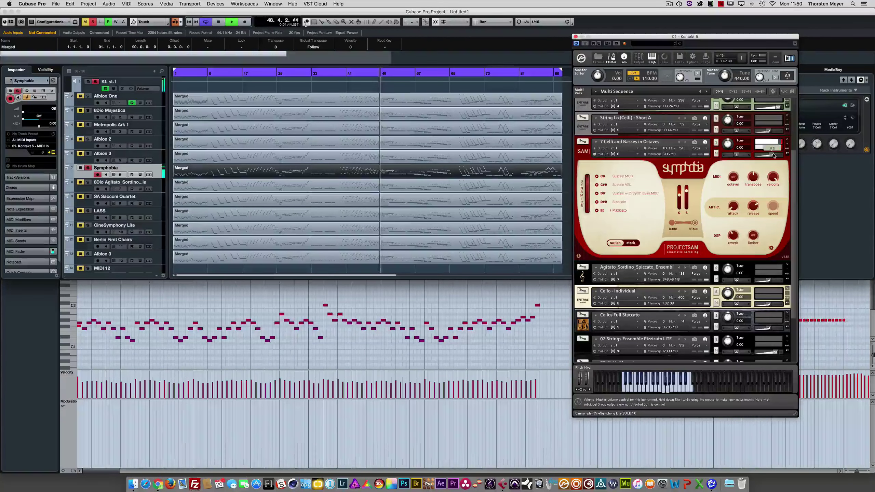
pyautogui.click(619, 202)
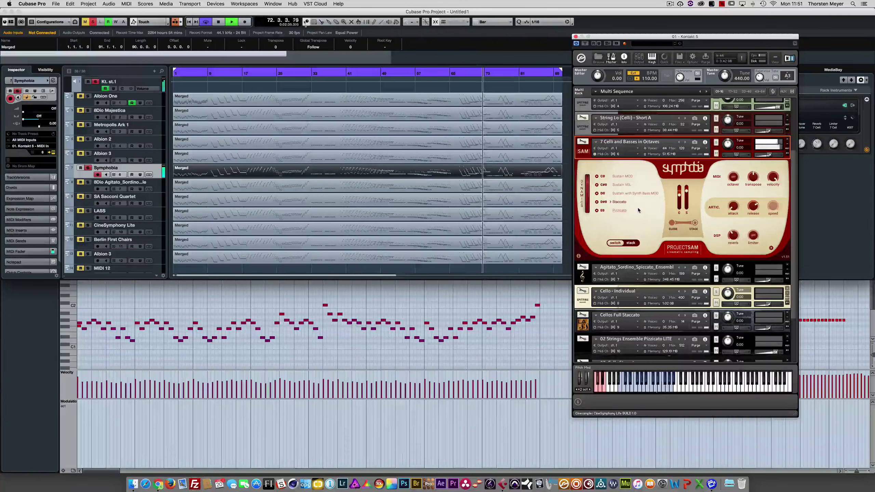
pyautogui.click(618, 211)
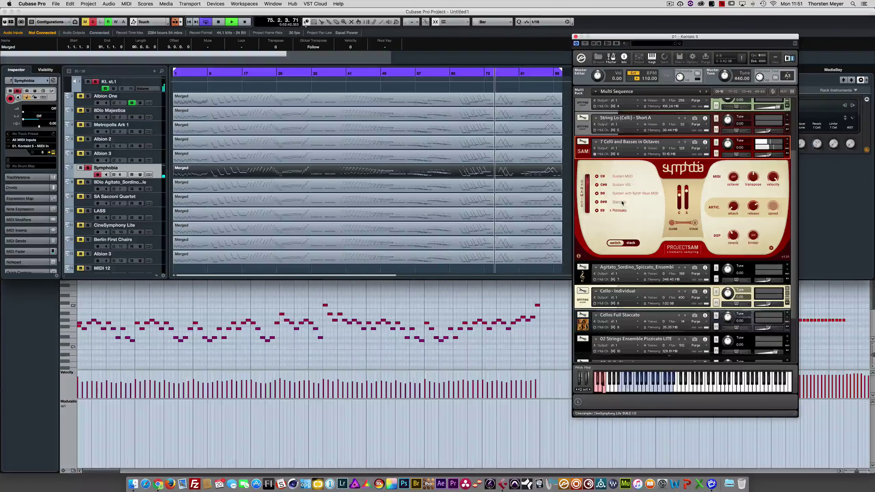
pyautogui.click(619, 201)
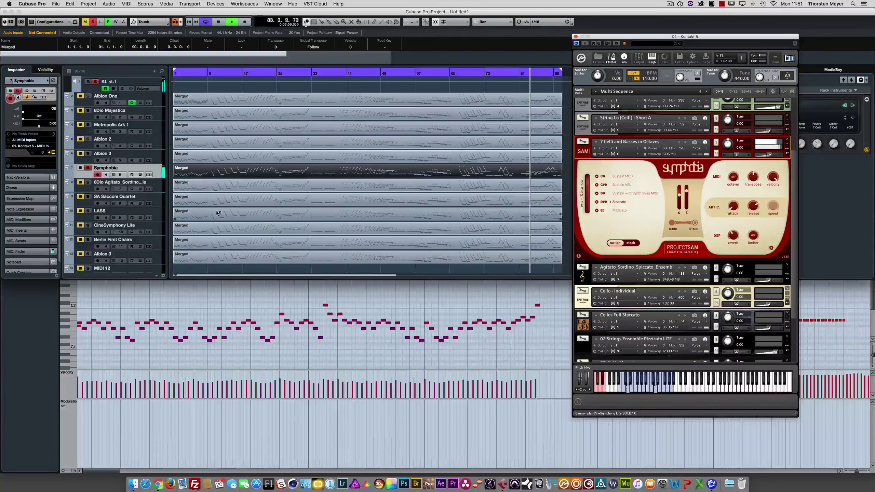
pyautogui.click(620, 211)
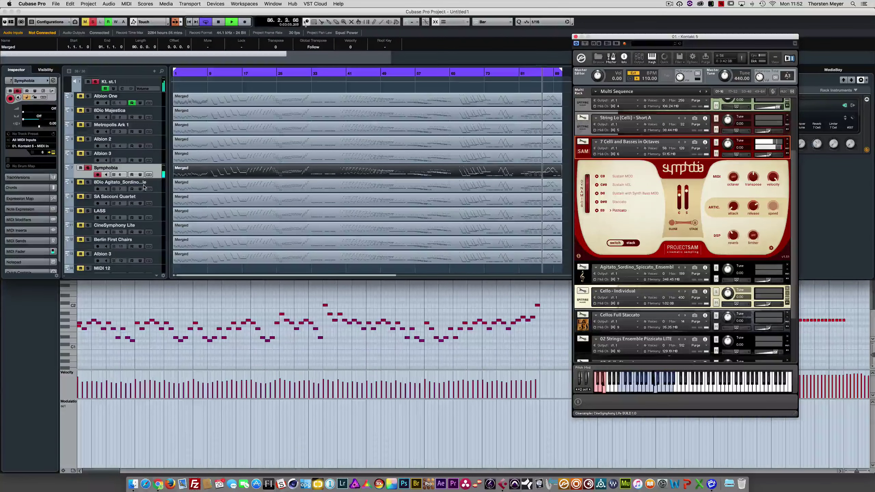
# Solo the 8Dio Agitato Sordino track instead of Symphobia, and expand only Agitato_Sordino_Spiccato_Ensembl in the Kontakt rack
pyautogui.click(88, 185)
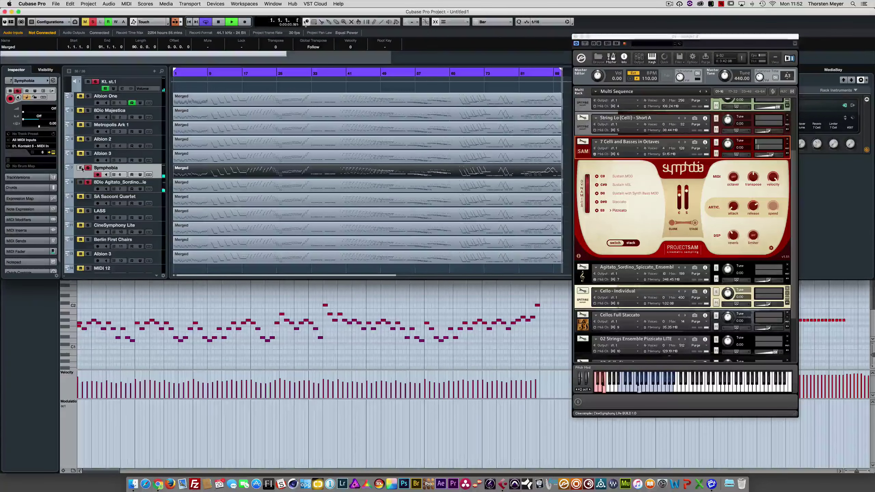
pyautogui.click(587, 154)
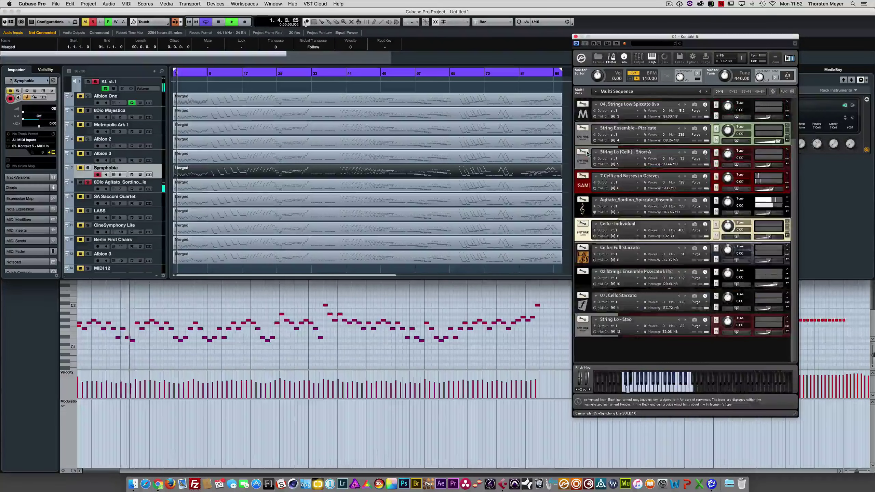
pyautogui.click(777, 202)
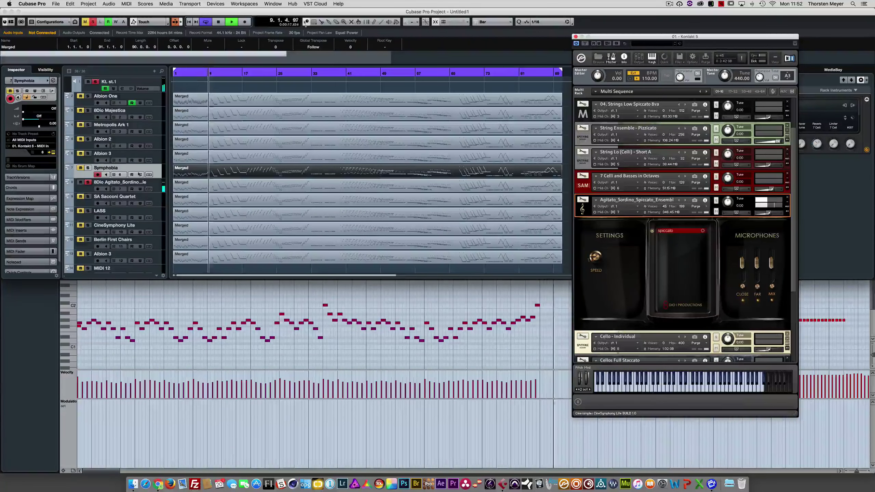
# Select the 8Dio Agitato Sordino track and its Merged part, leaving the track's lanes hidden
pyautogui.click(148, 189)
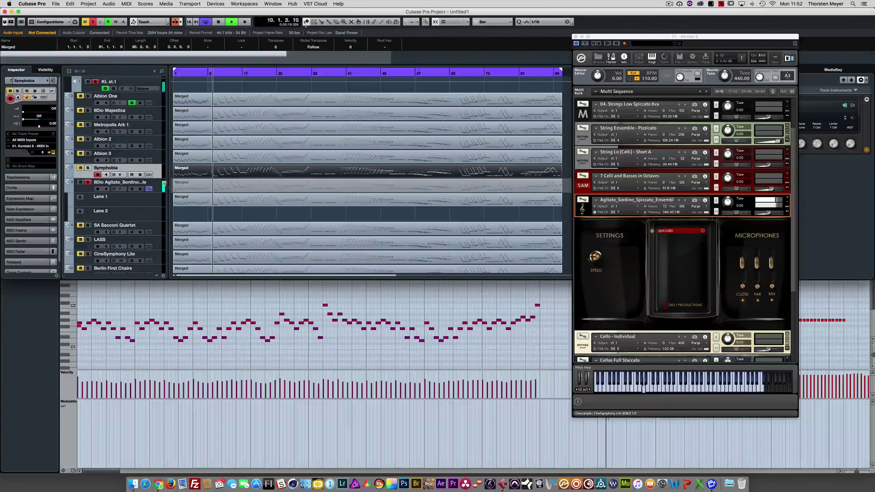
pyautogui.click(149, 189)
pyautogui.click(155, 187)
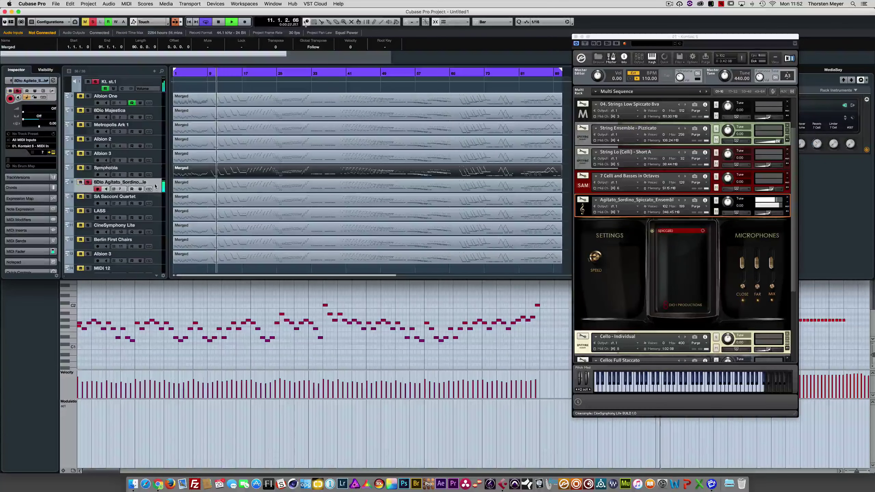
pyautogui.click(195, 188)
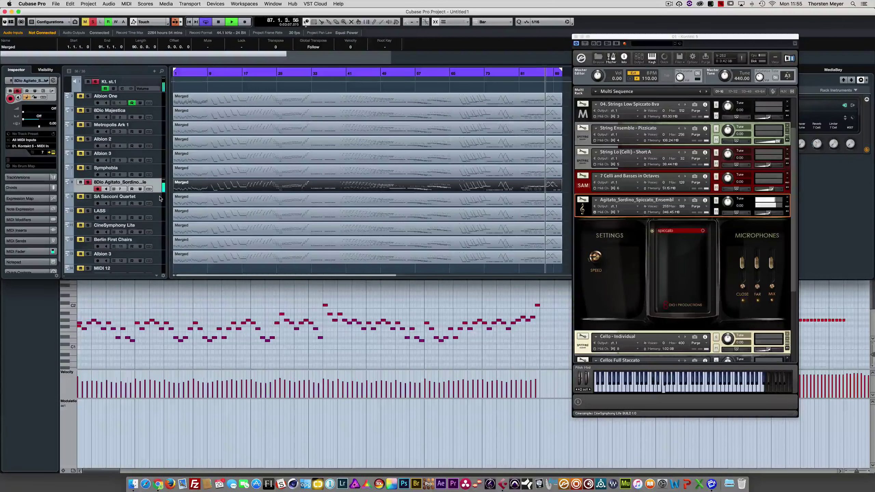
# Solo SA Sacconi Quartet instead of 8Dio Agitato with its Merged part selected, and raise Cello - Individual's volume in the collapsed Kontakt rack
pyautogui.click(88, 197)
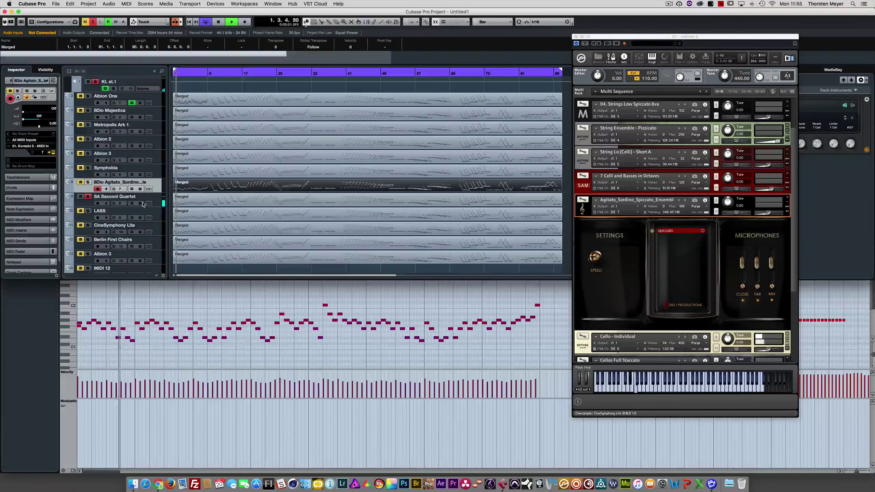
pyautogui.click(219, 202)
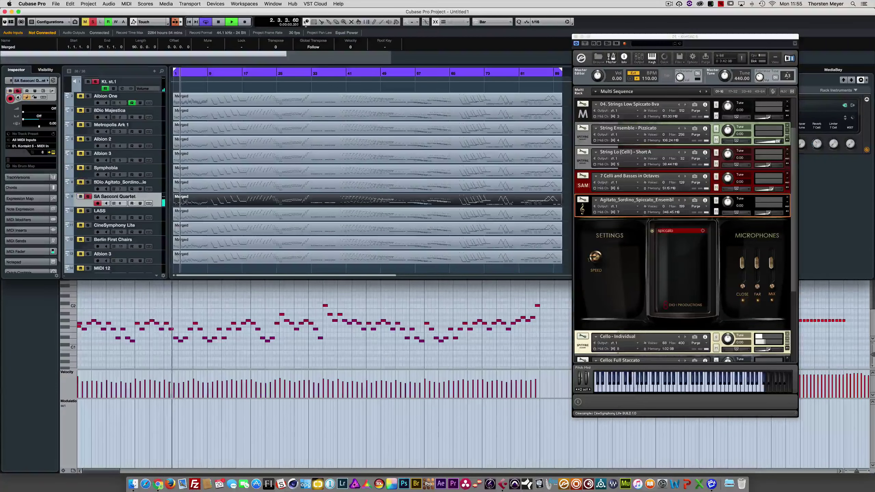
pyautogui.click(582, 210)
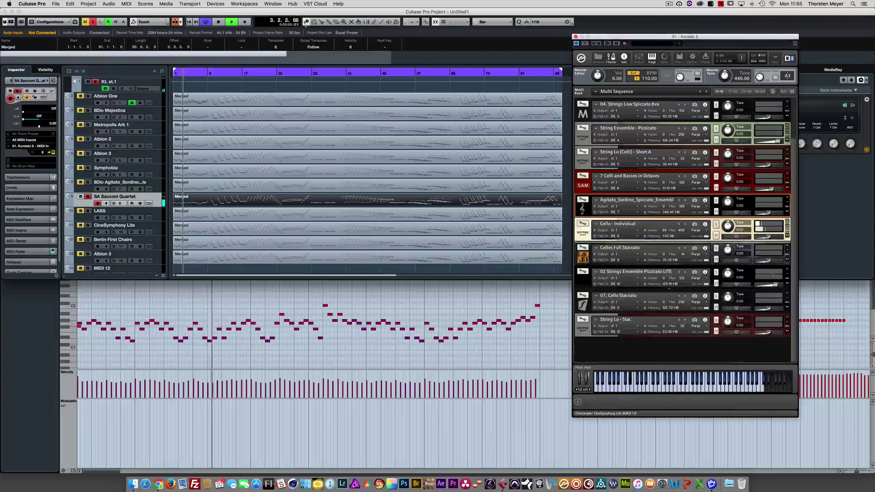
pyautogui.click(780, 237)
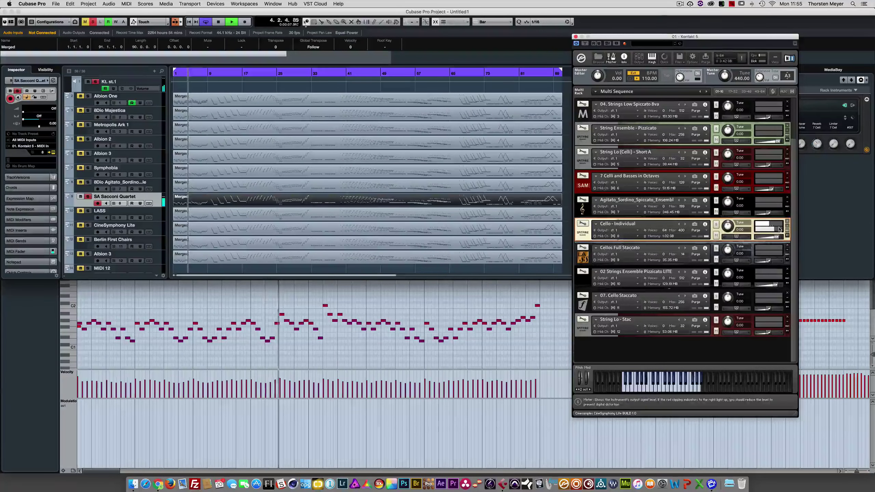
# Expand Cello - Individual in the Kontakt rack, and solo and select the LASS track instead of SA Sacconi Quartet
pyautogui.click(582, 233)
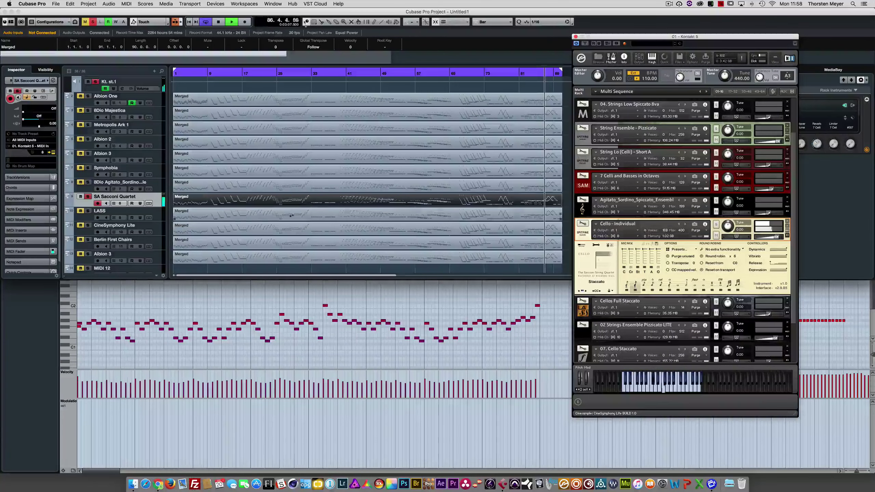
pyautogui.click(88, 212)
pyautogui.click(88, 196)
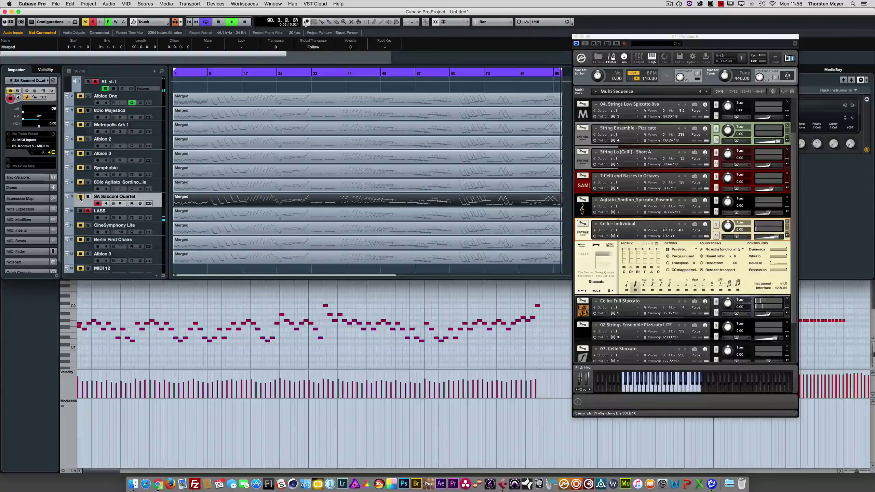
pyautogui.click(83, 214)
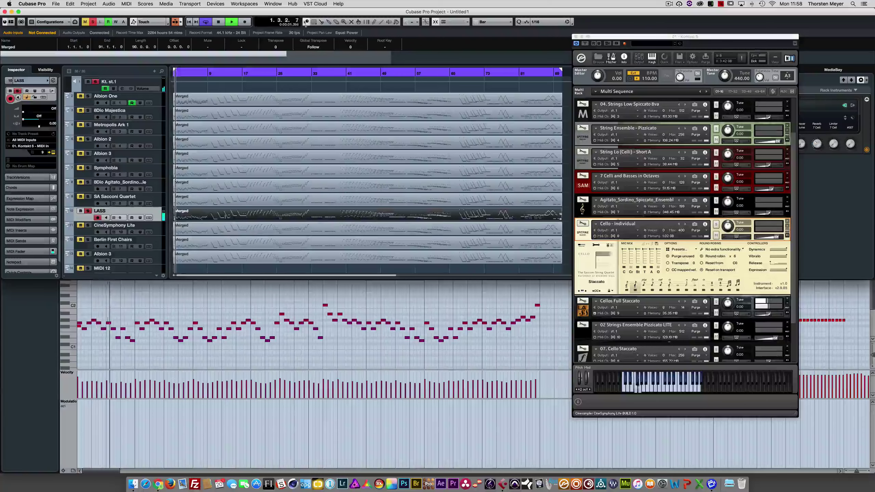
# Expand only Cellos Full Staccato in the Kontakt rack, view its Rhythm Page and Tuning Tools, and select the instrument with the Rhythm Page showing
pyautogui.click(586, 260)
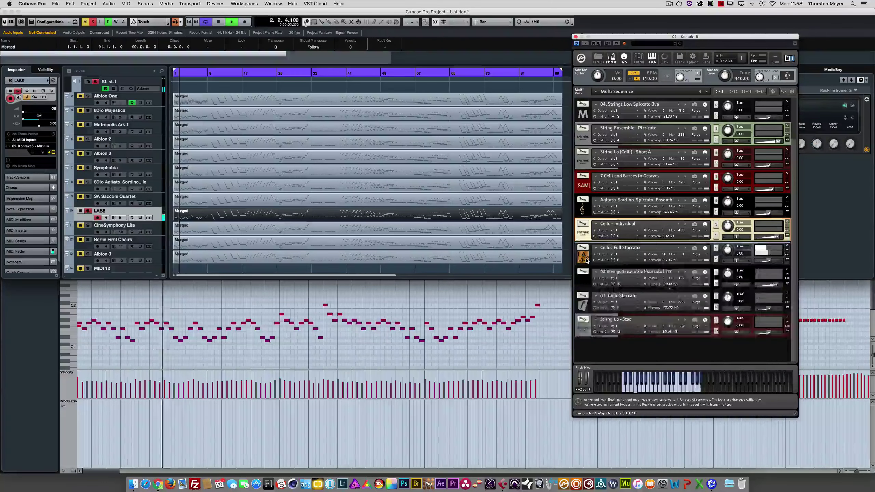
pyautogui.click(587, 260)
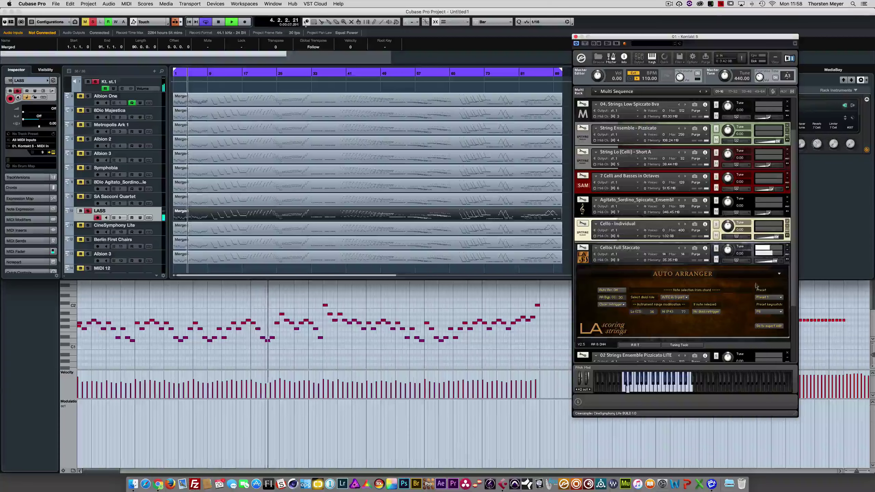
pyautogui.click(635, 344)
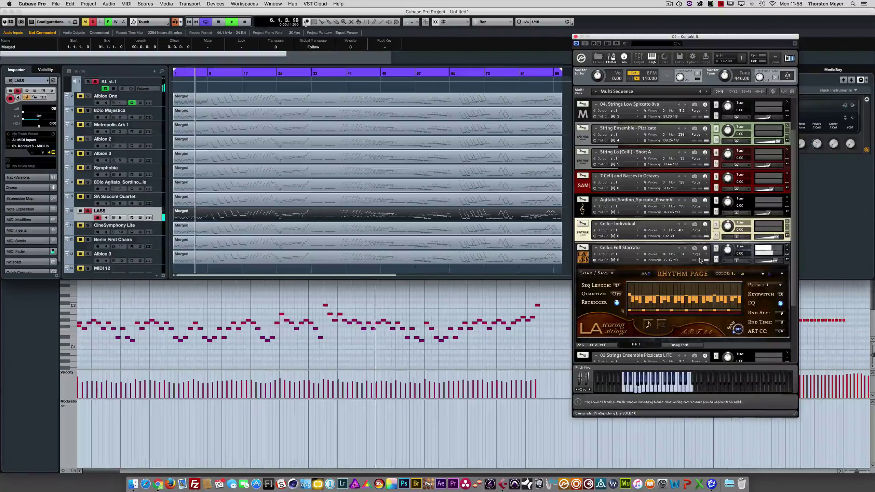
pyautogui.click(676, 345)
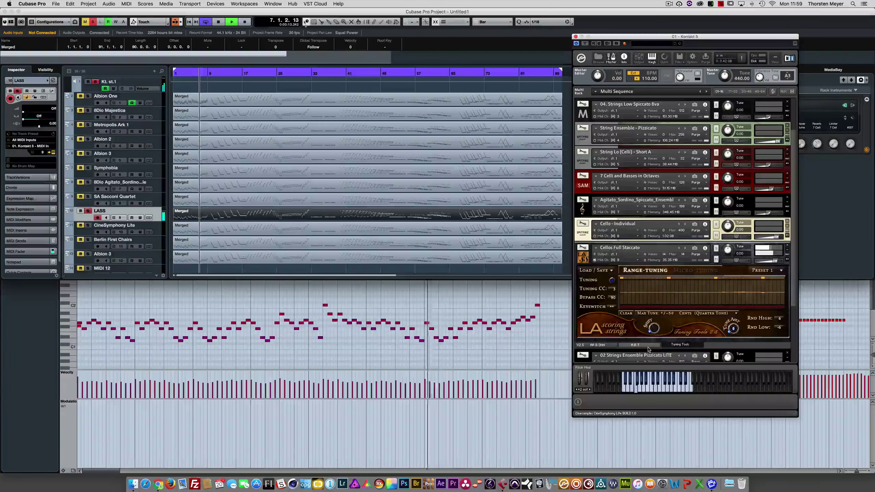
pyautogui.click(647, 346)
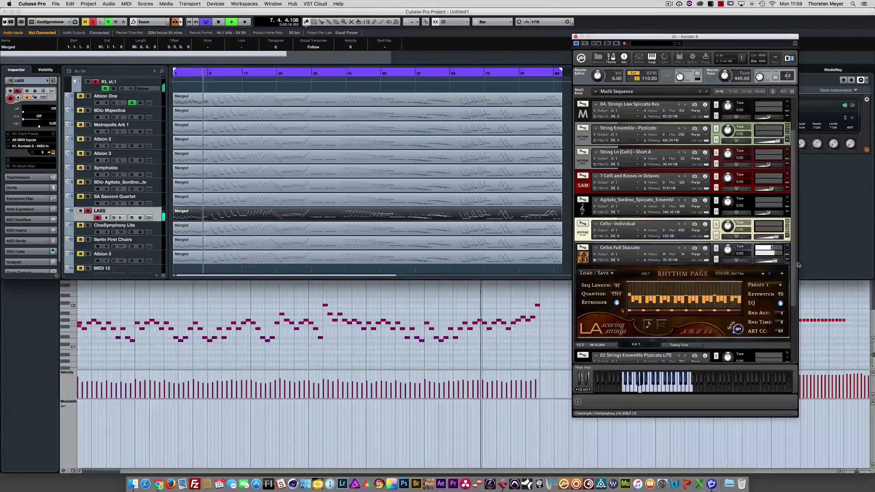
pyautogui.moveTo(798, 265); pyautogui.dragTo(794, 349)
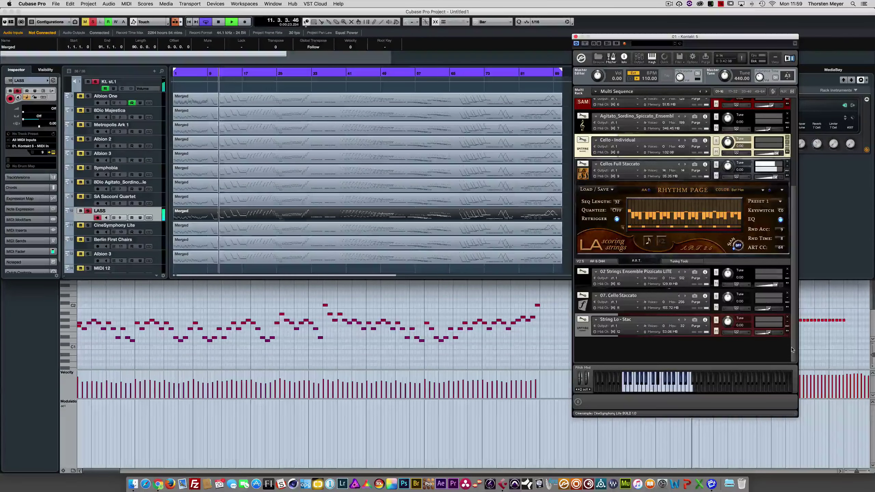
pyautogui.click(775, 171)
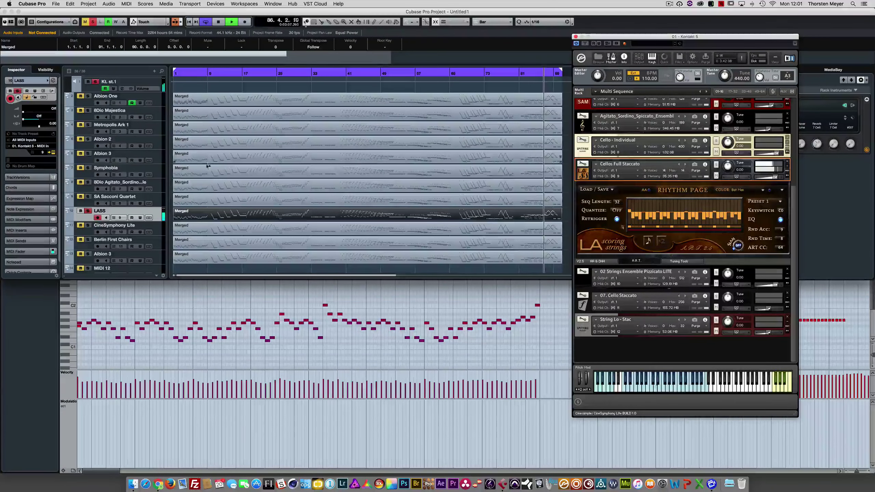
# Solo and select the CineSymphony Lite track instead of LASS, and expand only 02 Strings Ensemble Pizzicato LITE in the Kontakt rack
pyautogui.click(89, 226)
pyautogui.click(87, 211)
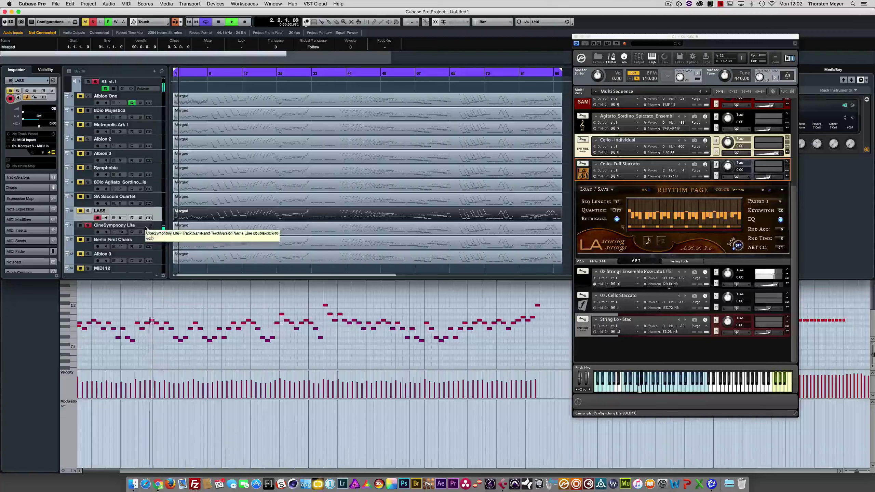
pyautogui.click(129, 231)
pyautogui.click(596, 163)
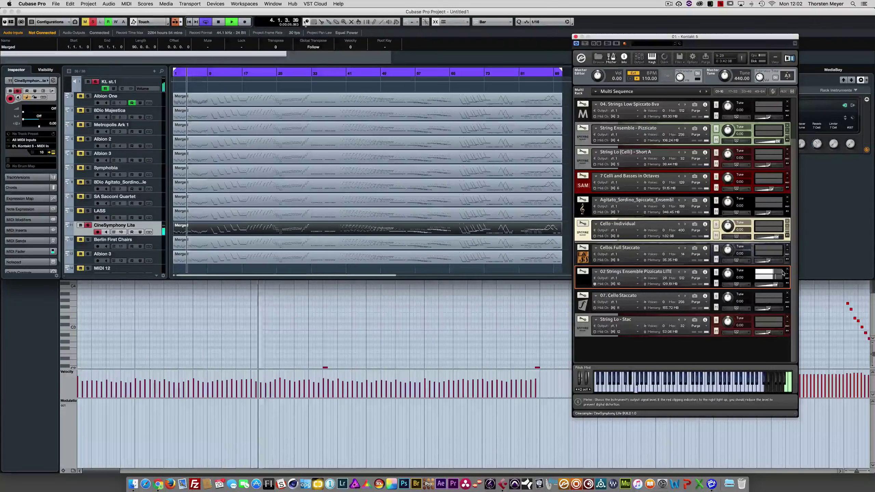
pyautogui.click(636, 271)
pyautogui.scroll(-5, 663, 255)
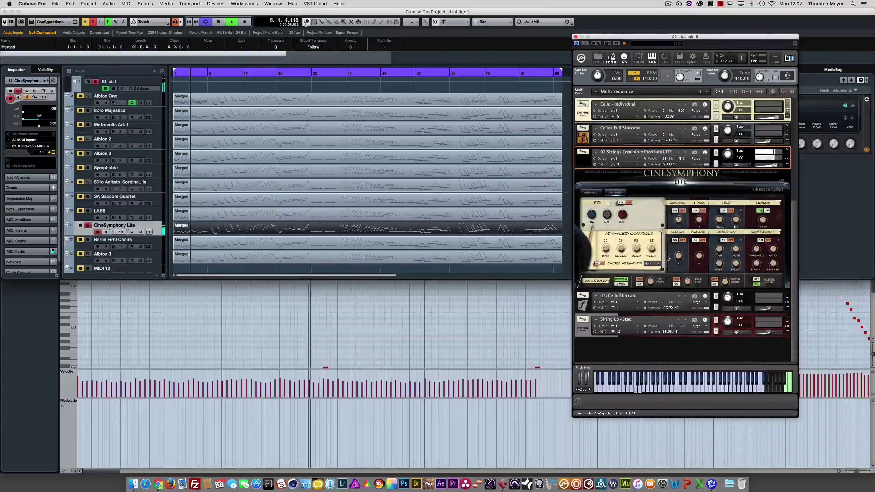